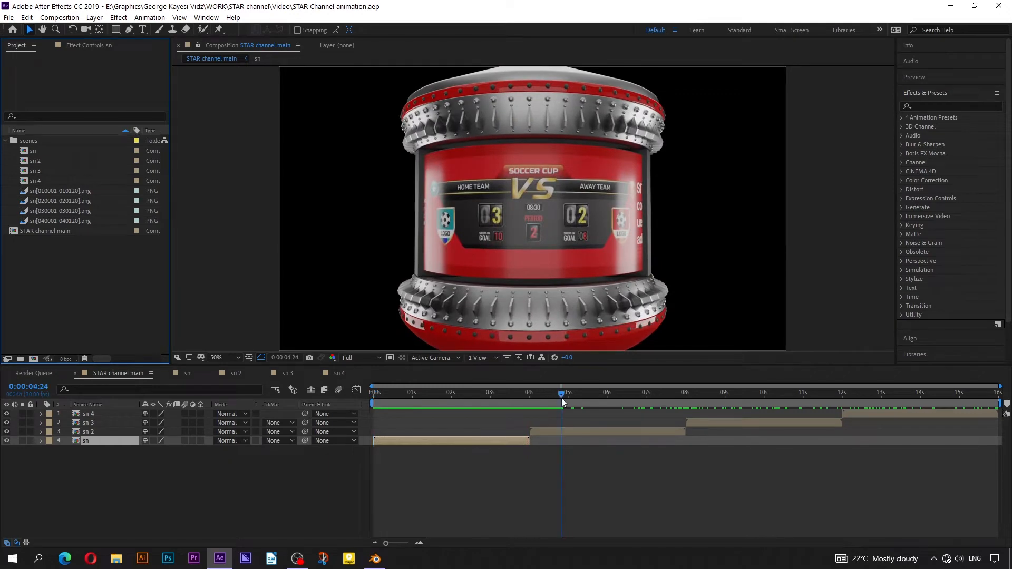
left_click_drag(562, 394, 373, 394)
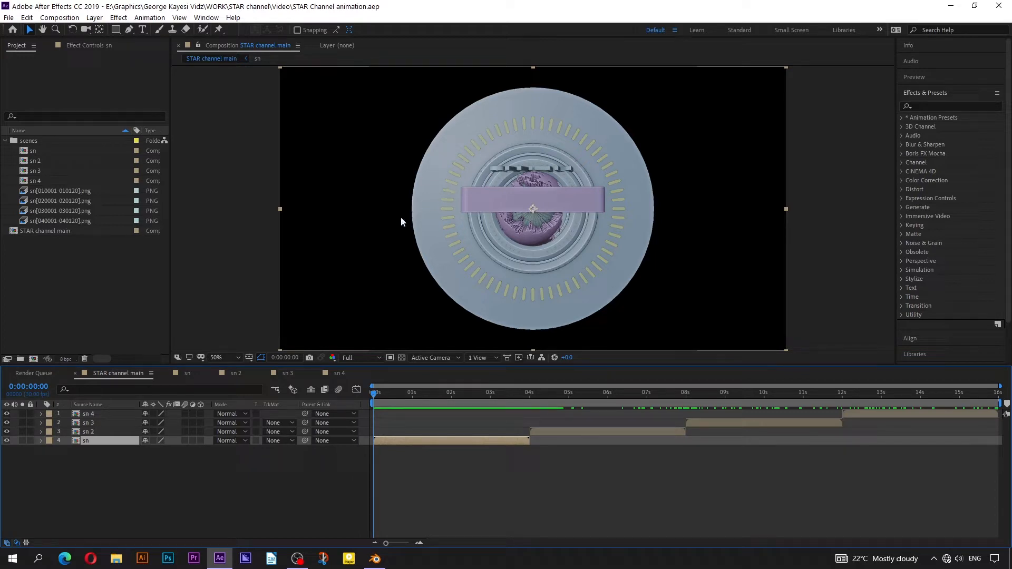
left_click(48, 190)
right_click(47, 192)
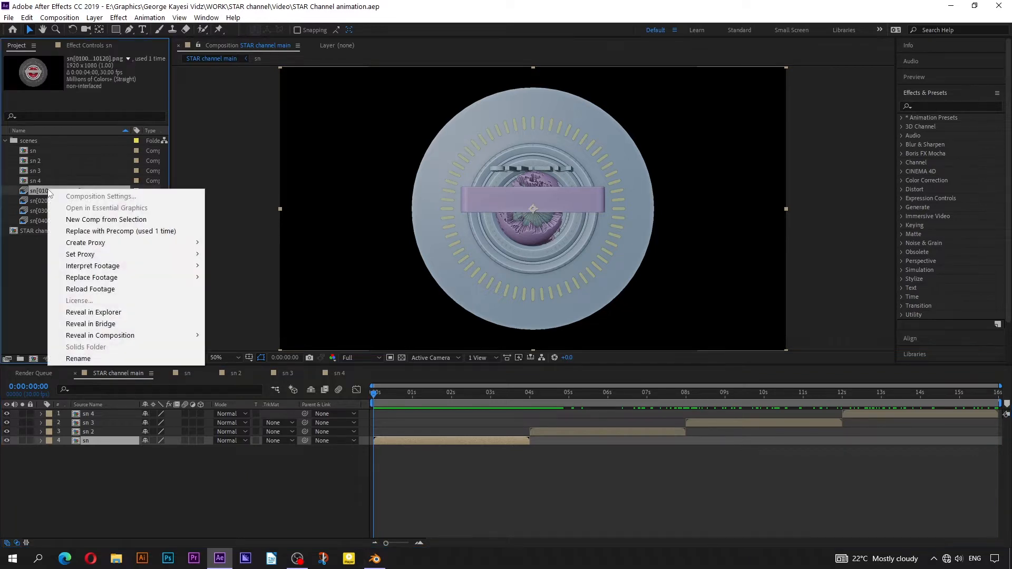
mouse_move(113, 277)
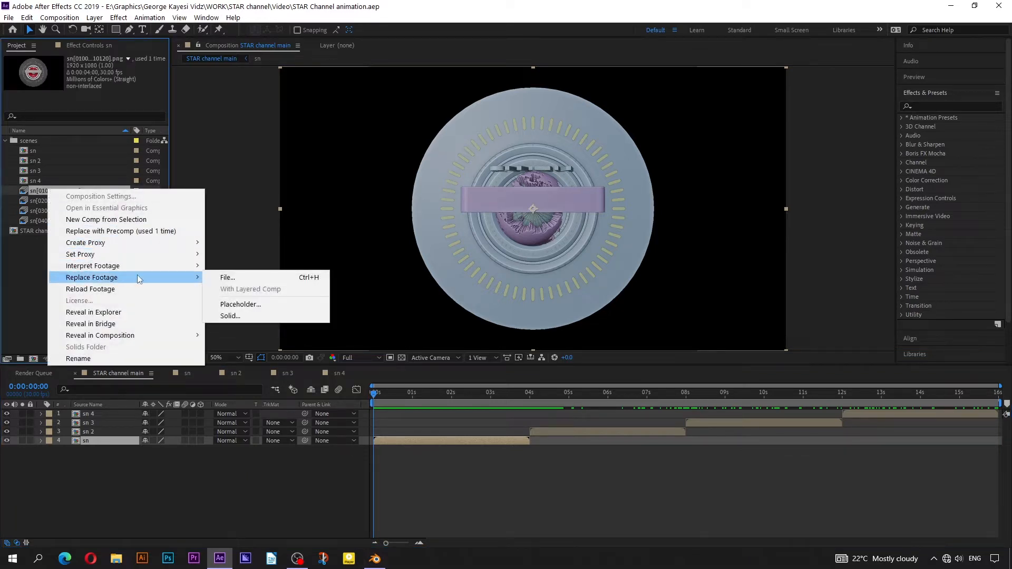
left_click(226, 278)
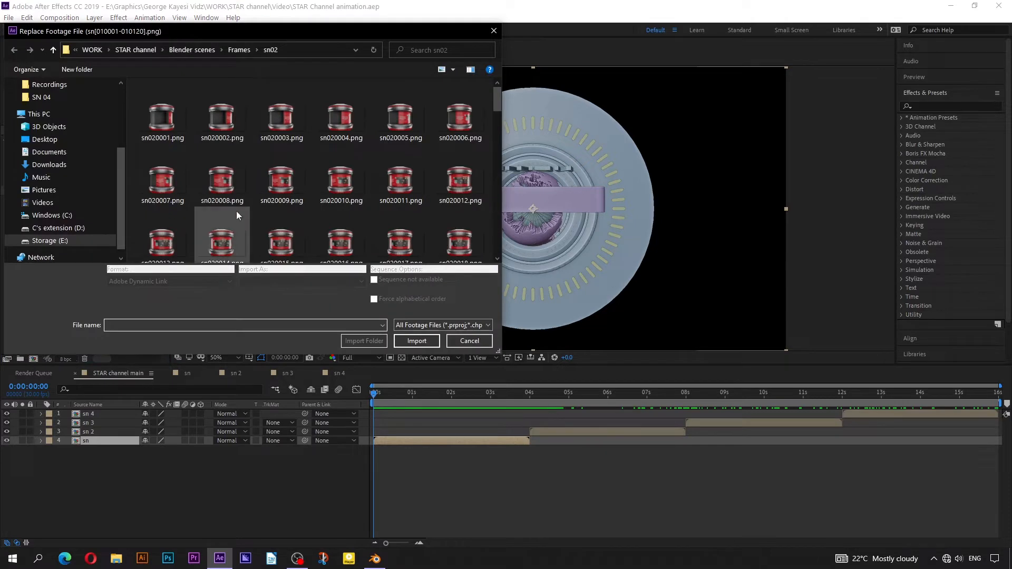
left_click(238, 50)
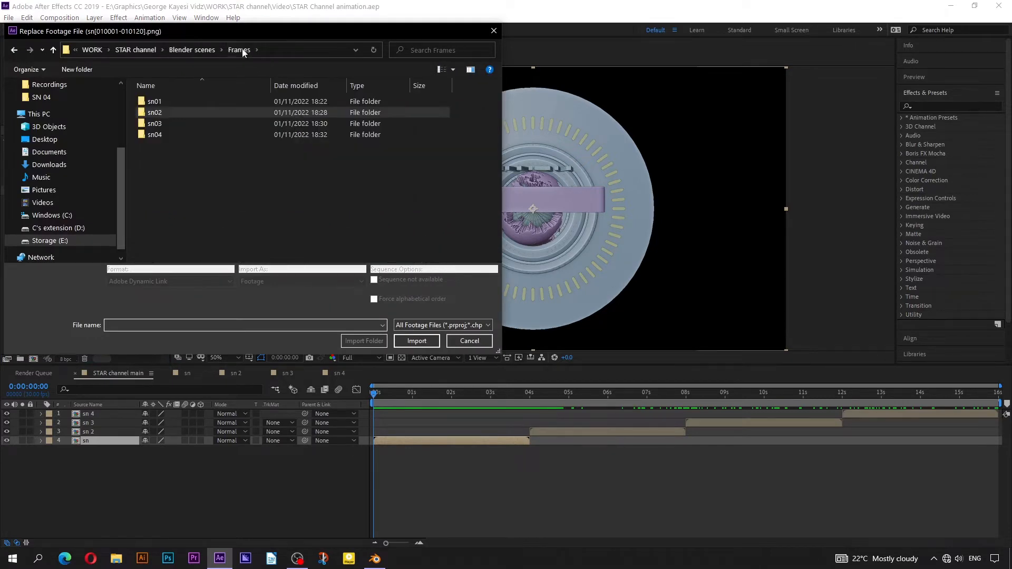
double_click(194, 105)
left_click(172, 116)
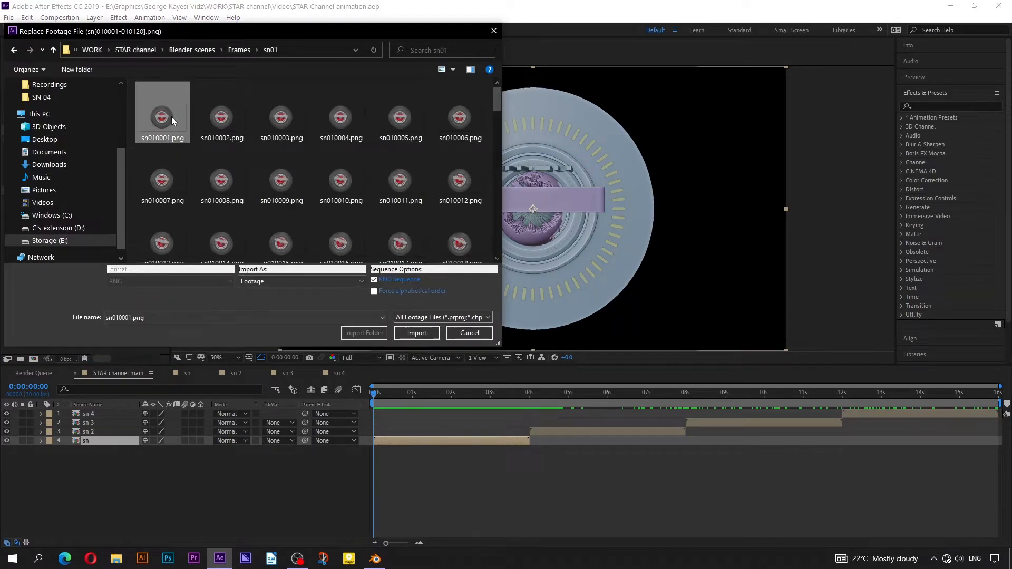
left_click(404, 332)
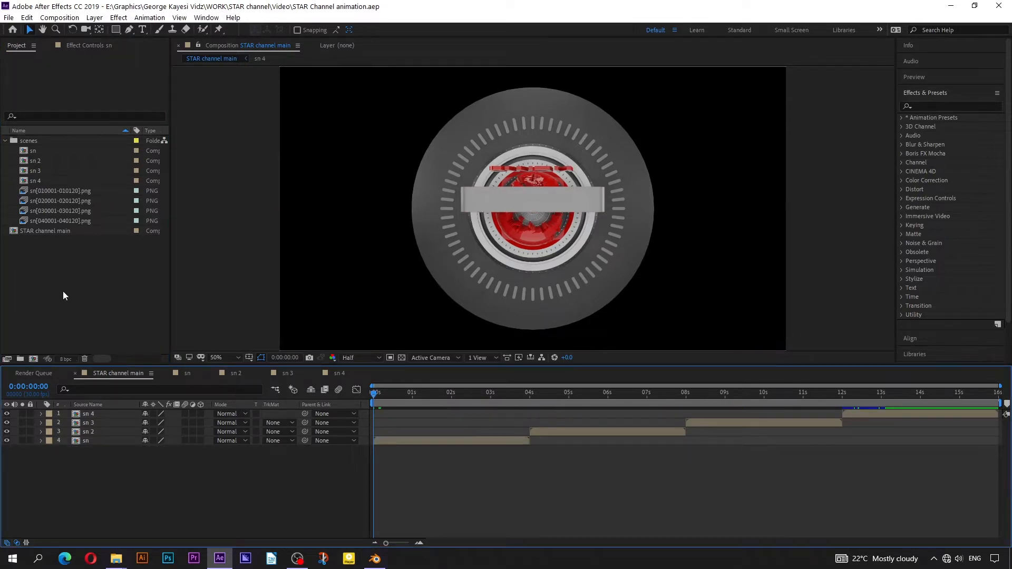
Step: Create a new composition named background
left_click(63, 291)
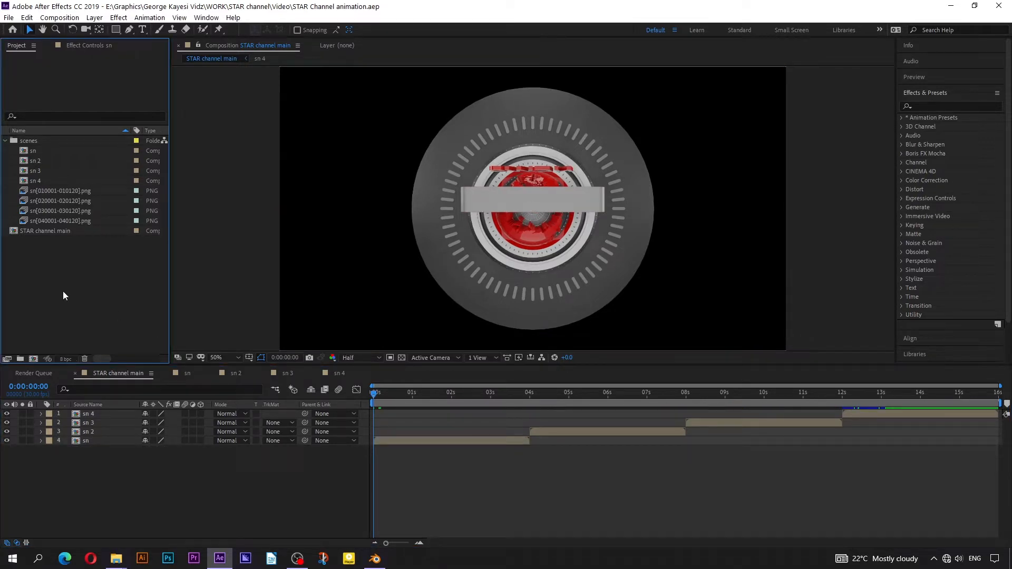
left_click(33, 359)
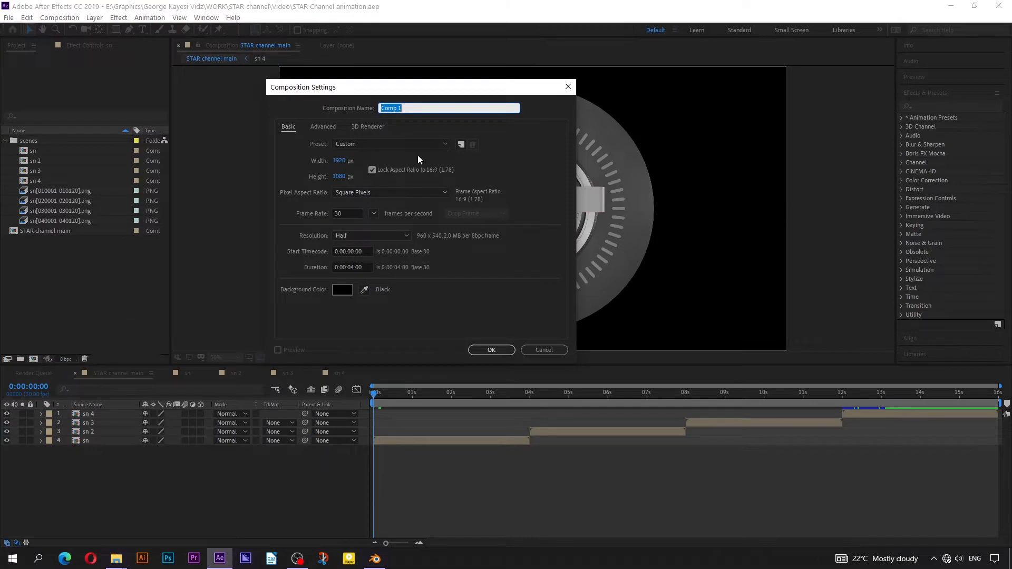
type("background")
left_click(491, 350)
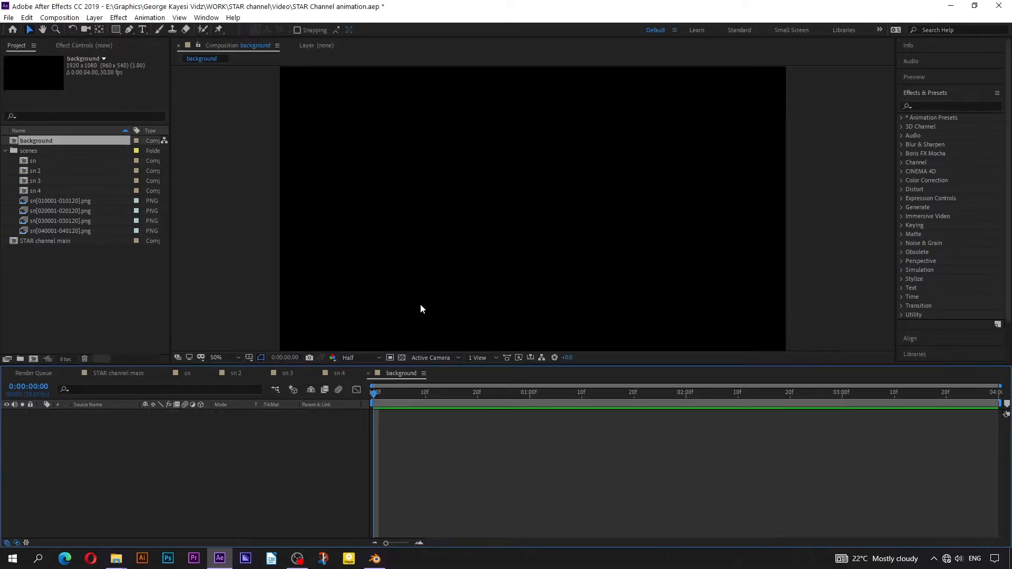
Step: Add a 1920 x 1080 solid layer coloured 909090 to the background composition
right_click(241, 439)
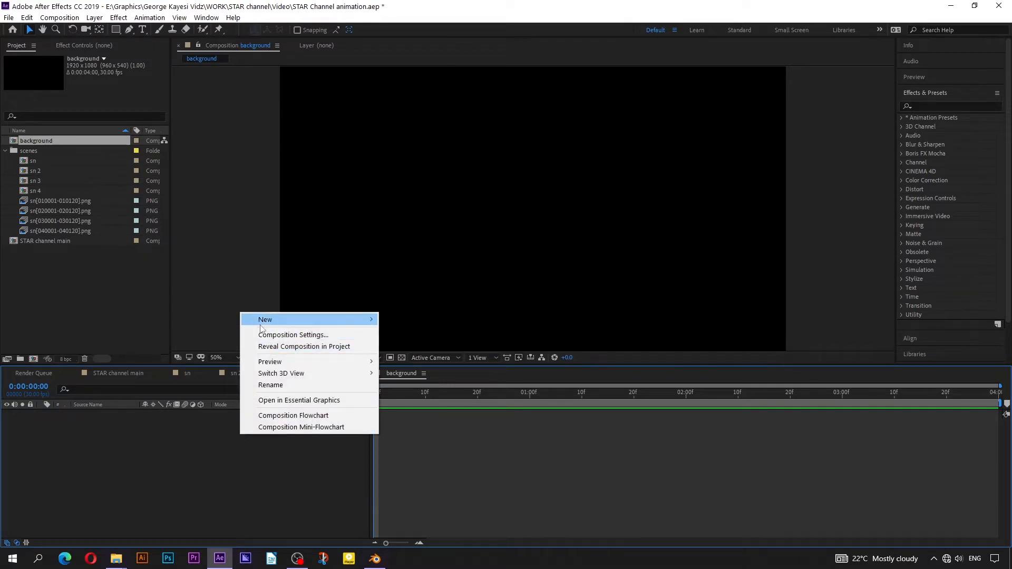
mouse_move(289, 320)
left_click(436, 346)
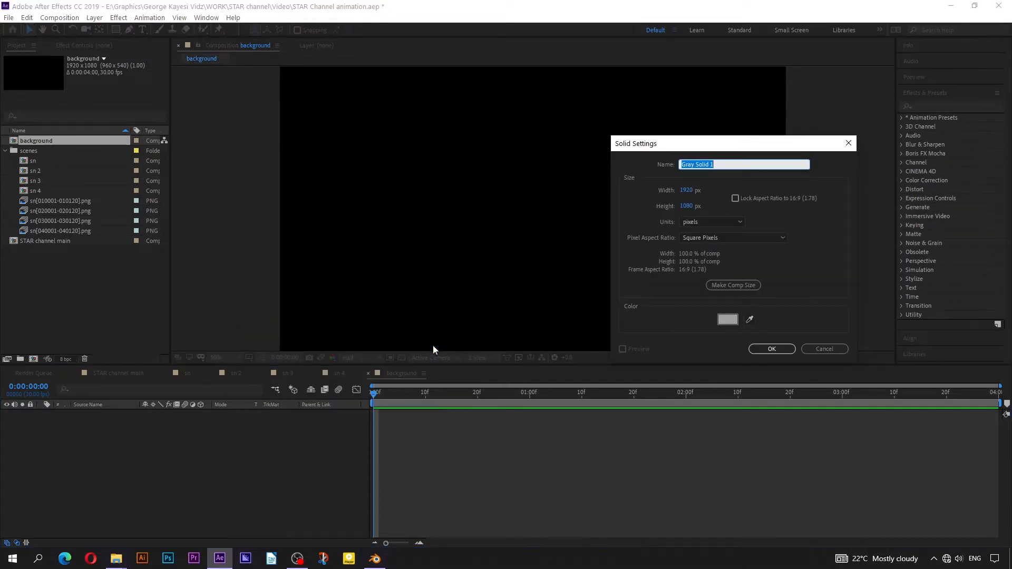
left_click(728, 319)
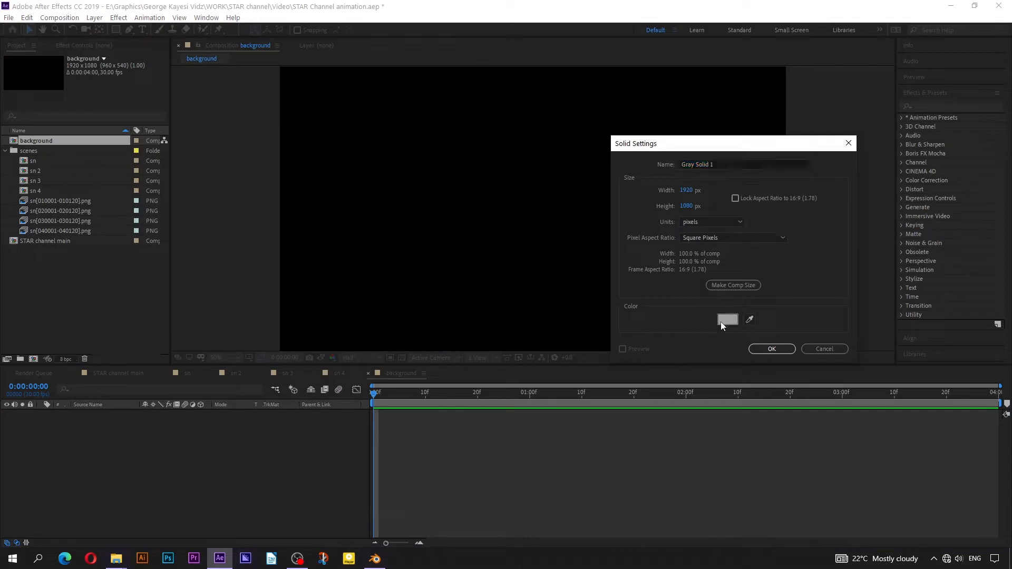
left_click_drag(595, 249, 589, 241)
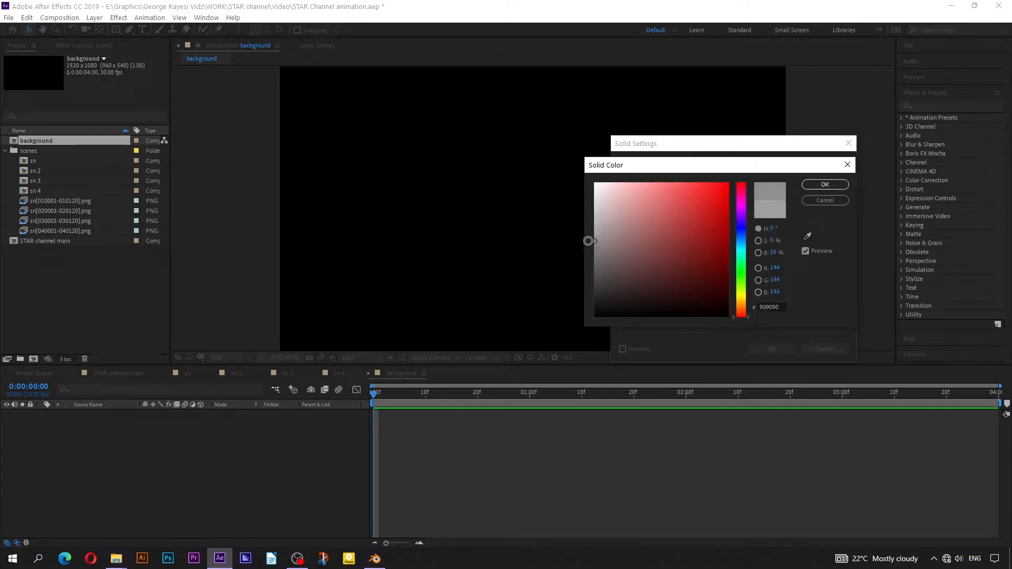
left_click(825, 185)
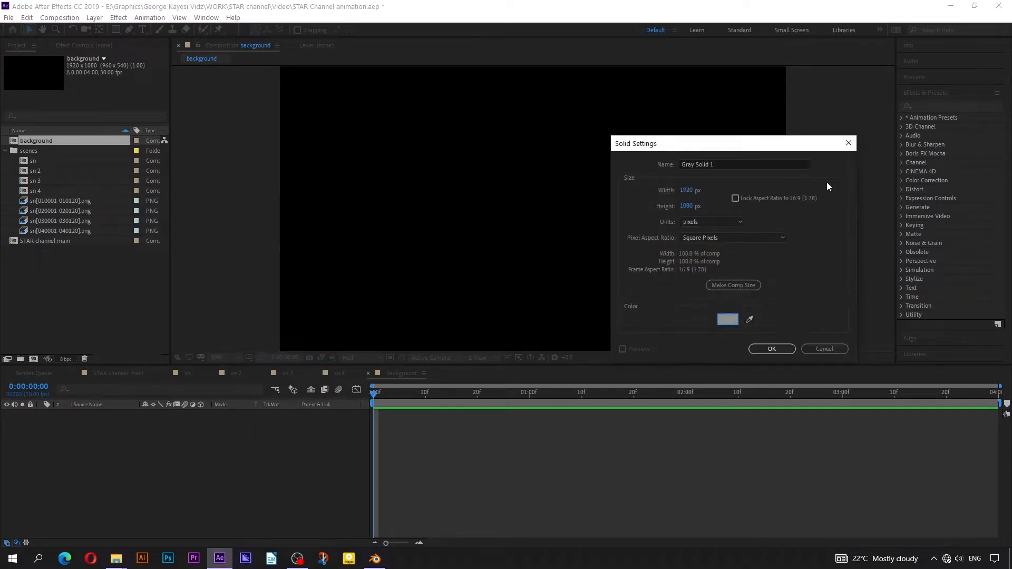
left_click(756, 349)
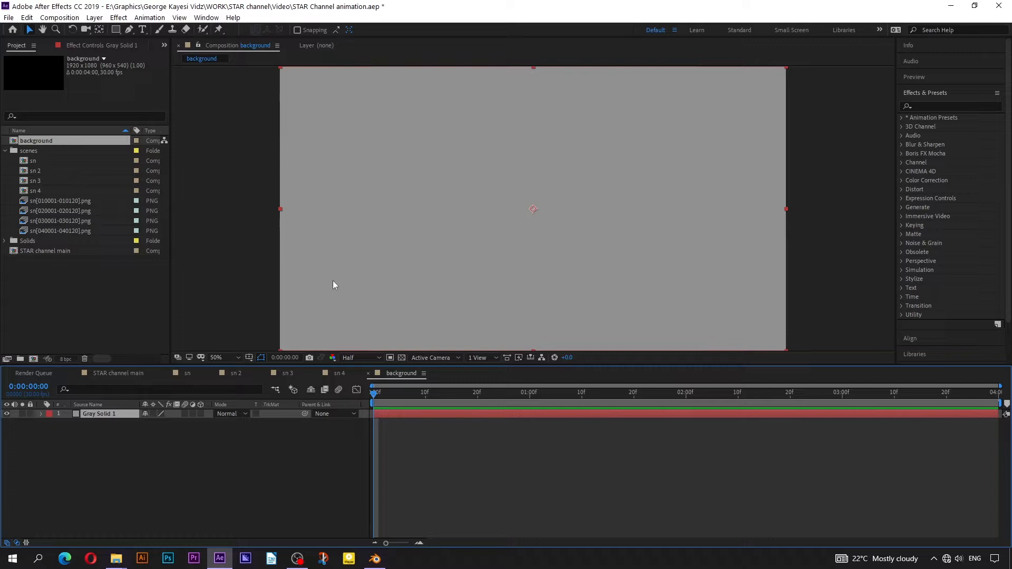
Step: Find the Gradient Ramp effect and apply it to the gray solid layer
left_click(933, 107)
type("gradien")
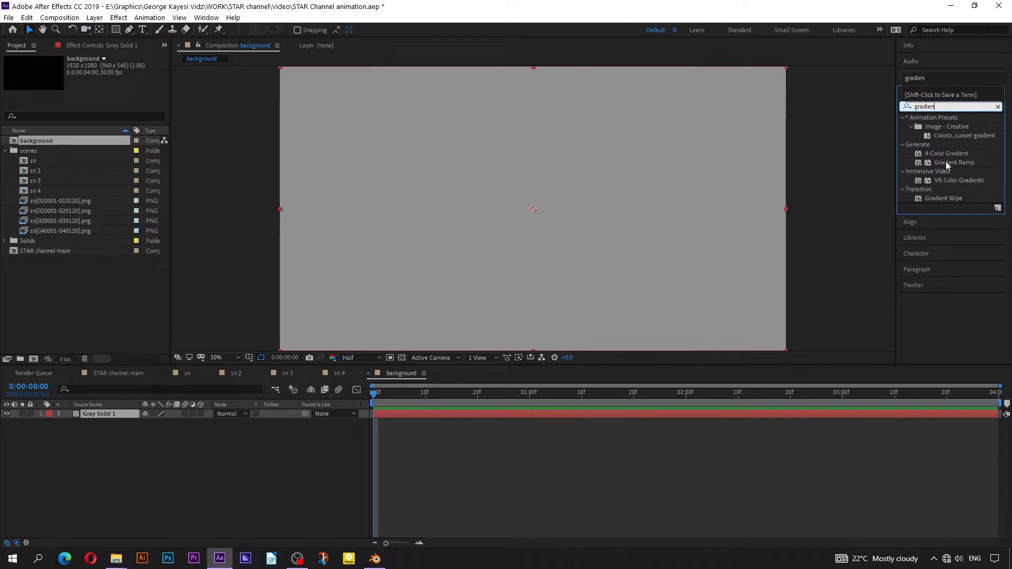
left_click_drag(945, 162, 542, 416)
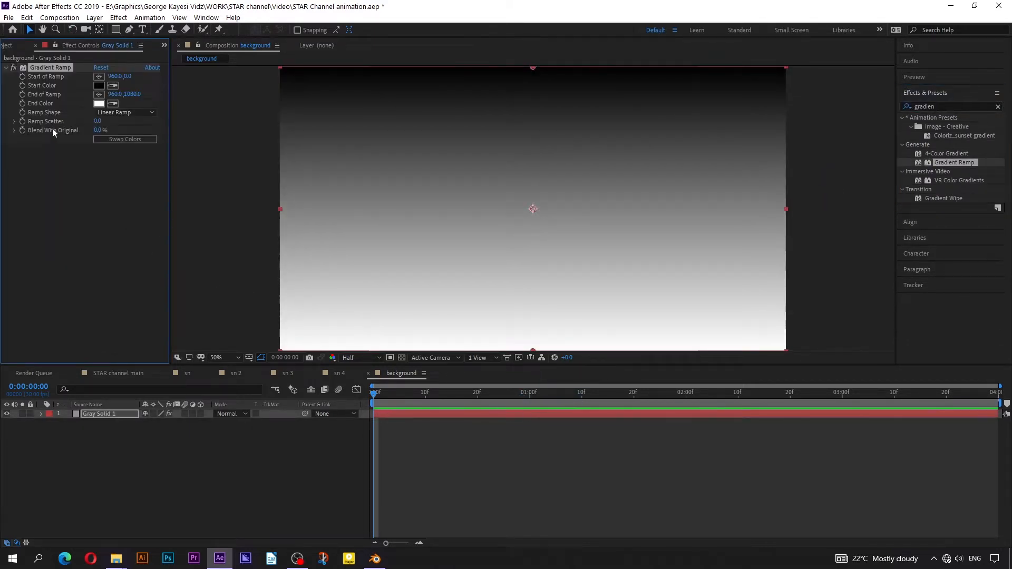
Step: Set the Gradient Ramp's start color to 9C9C9C and its end color to 151515
left_click(99, 86)
type("9C9C9C")
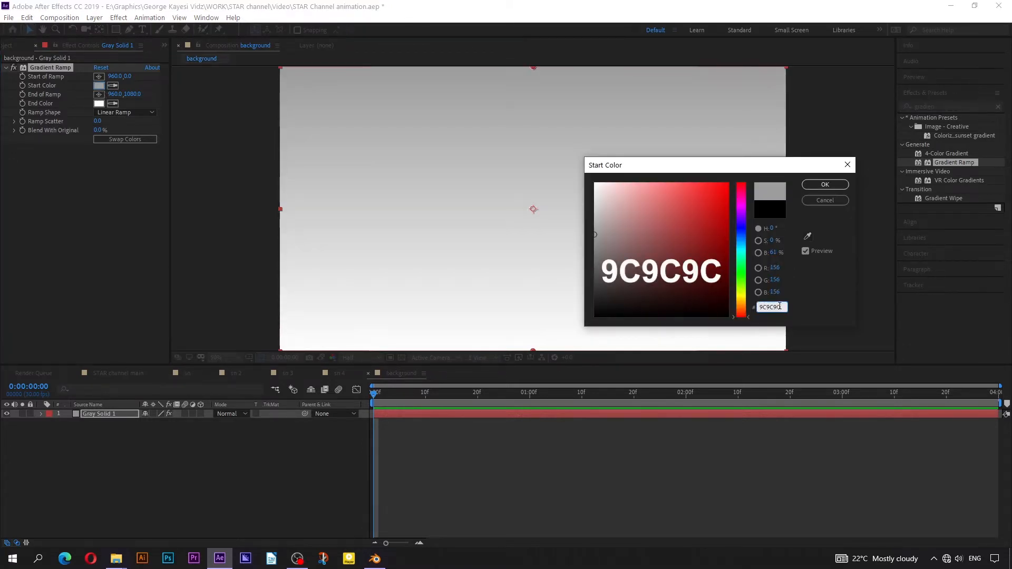
left_click(797, 310)
left_click(812, 185)
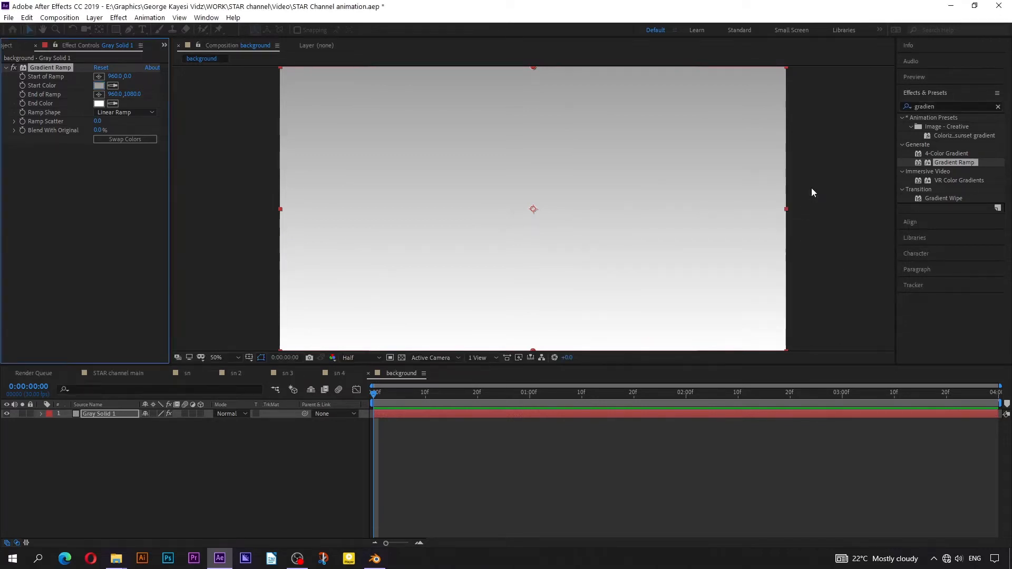
left_click(98, 103)
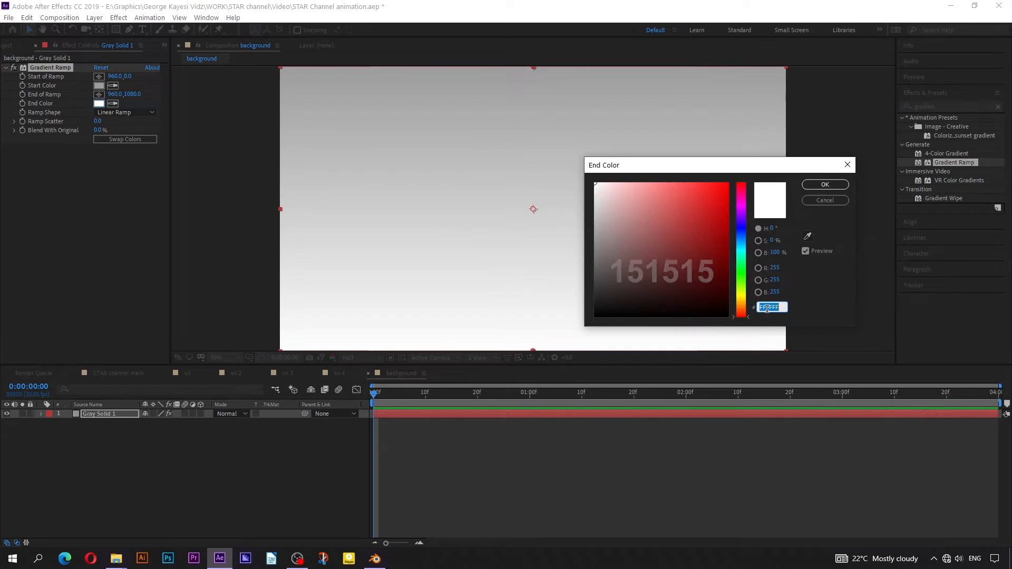
type("151515")
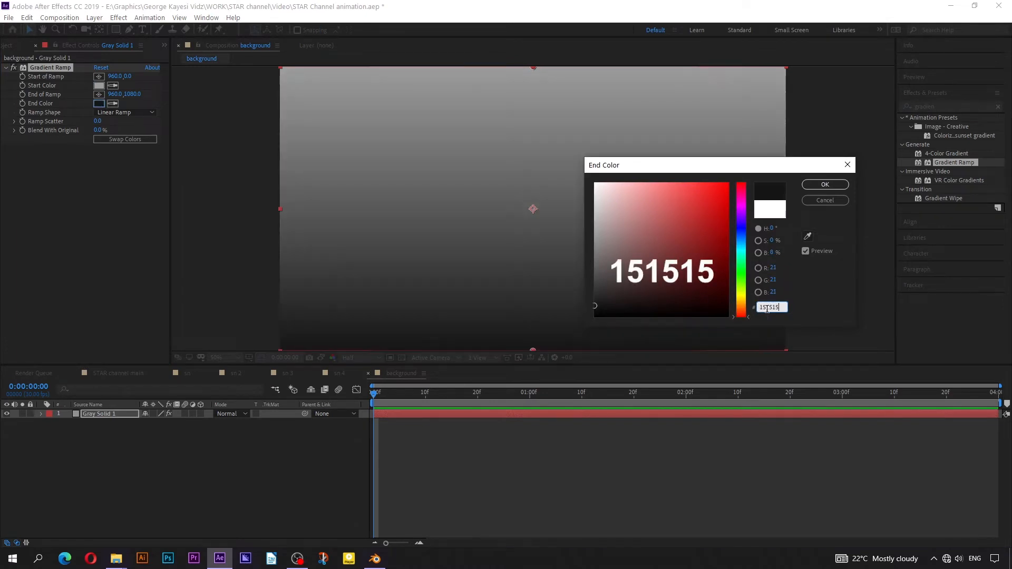
left_click(823, 186)
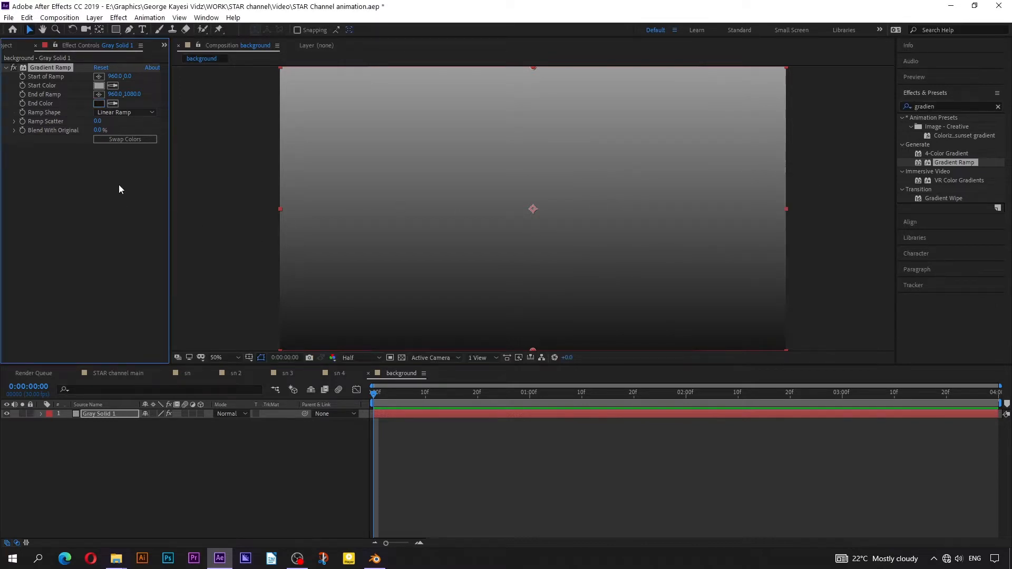
Step: Change the ramp shape to Radial Ramp and set Start of Ramp to 960, 540
left_click(127, 112)
left_click(130, 135)
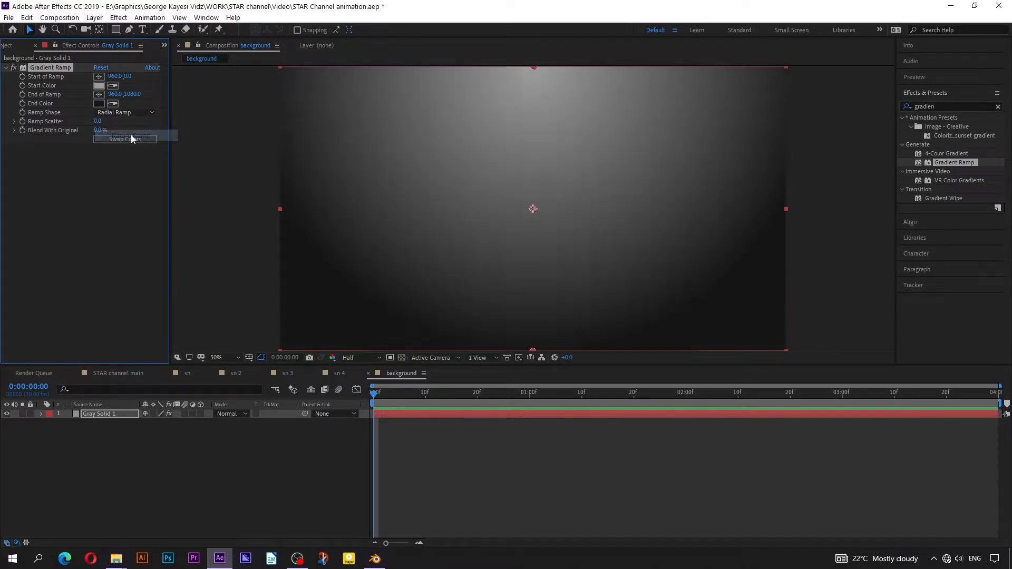
left_click(114, 77)
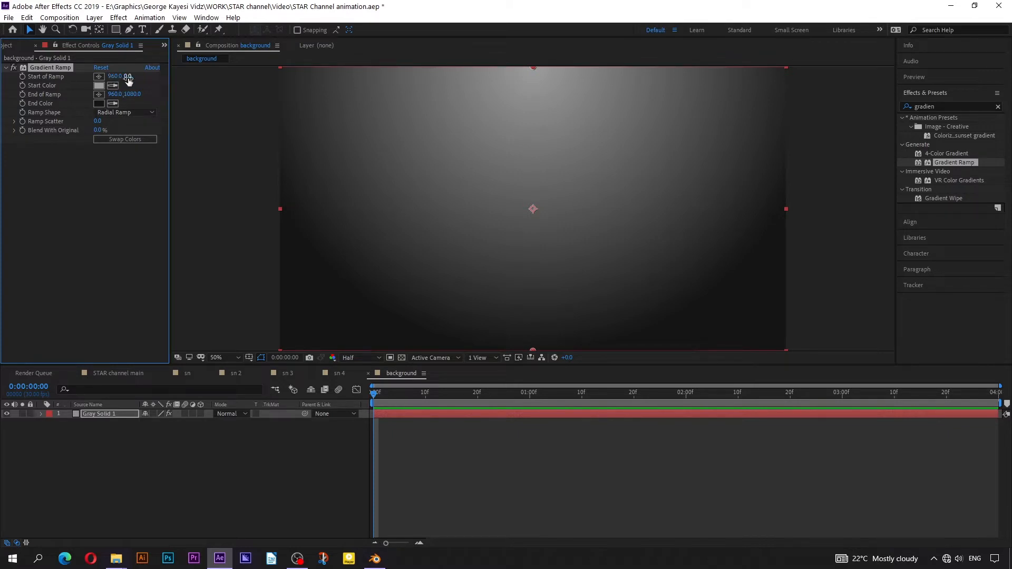
left_click(128, 78)
type("540")
key("Return")
Step: Set the Gradient Ramp's End of Ramp to -150, 540 and deselect the solid layer
left_click(116, 95)
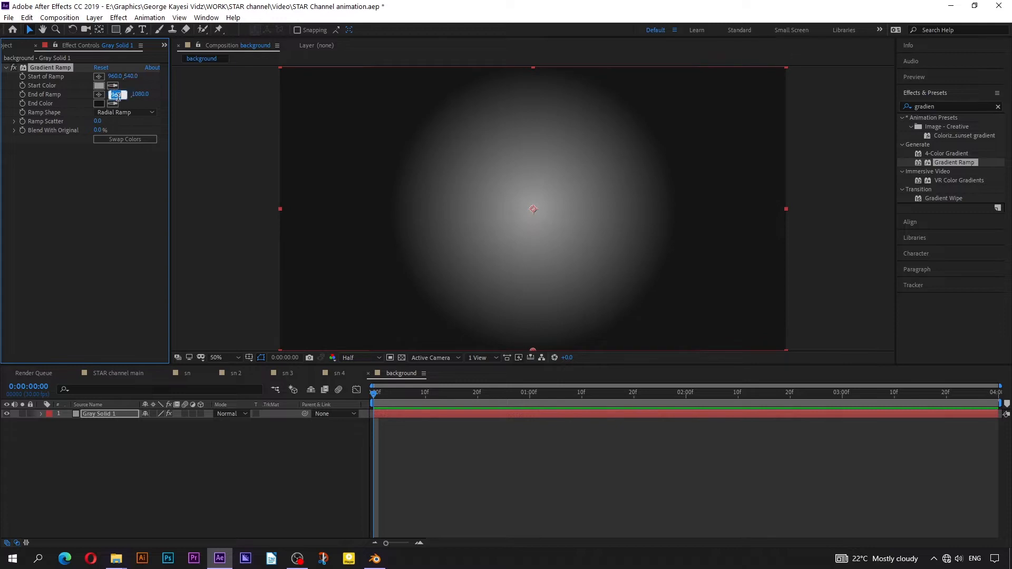
type("-150")
left_click(140, 95)
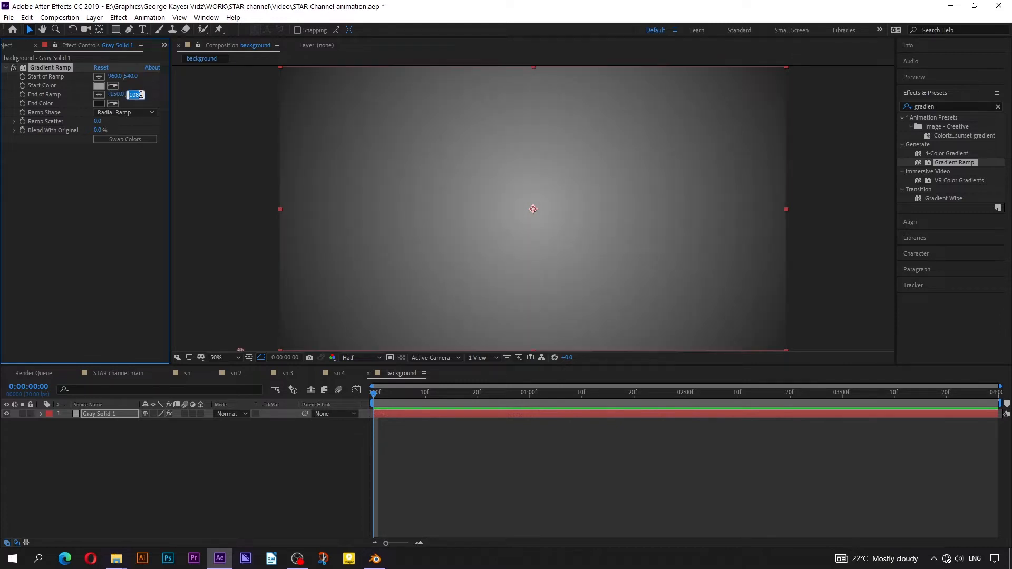
type("540")
key("Return")
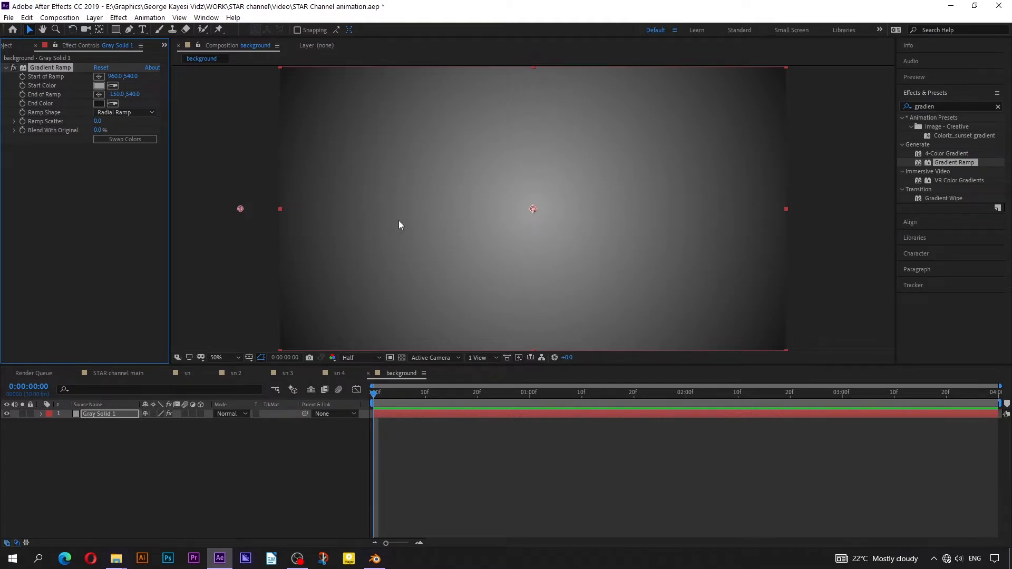
scroll(399, 221, "down", 2)
left_click(339, 262)
scroll(442, 251, "up", 2)
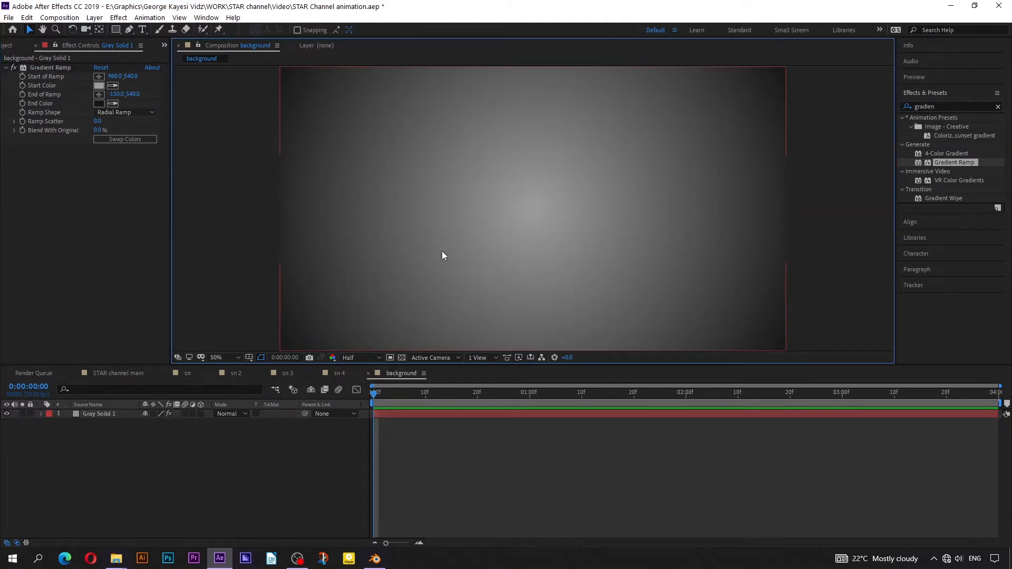
Step: Import world map.png from the STAR channel Resources folder into the project as footage
left_click(188, 466)
left_click(7, 45)
left_click(85, 295)
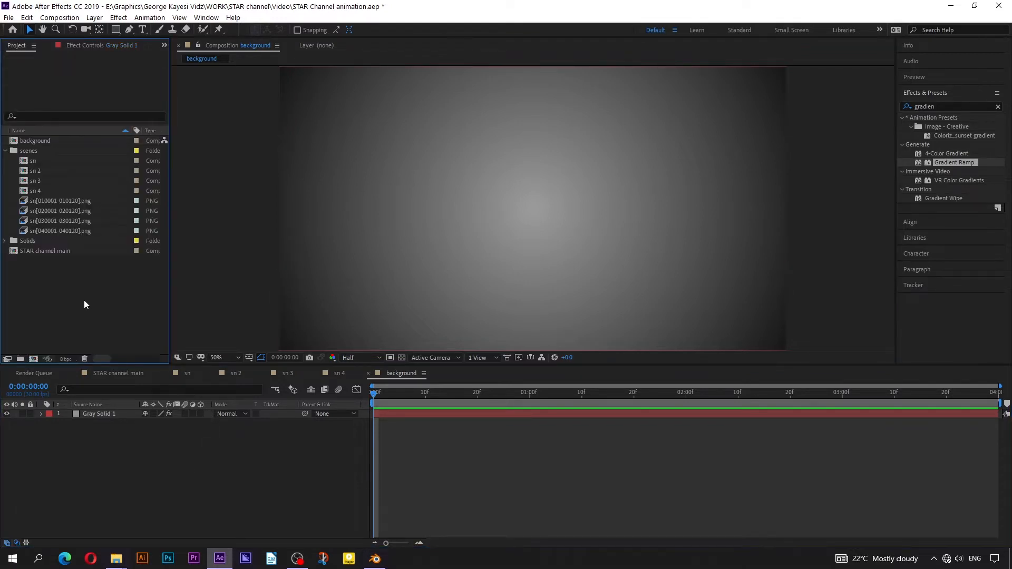
left_click(9, 18)
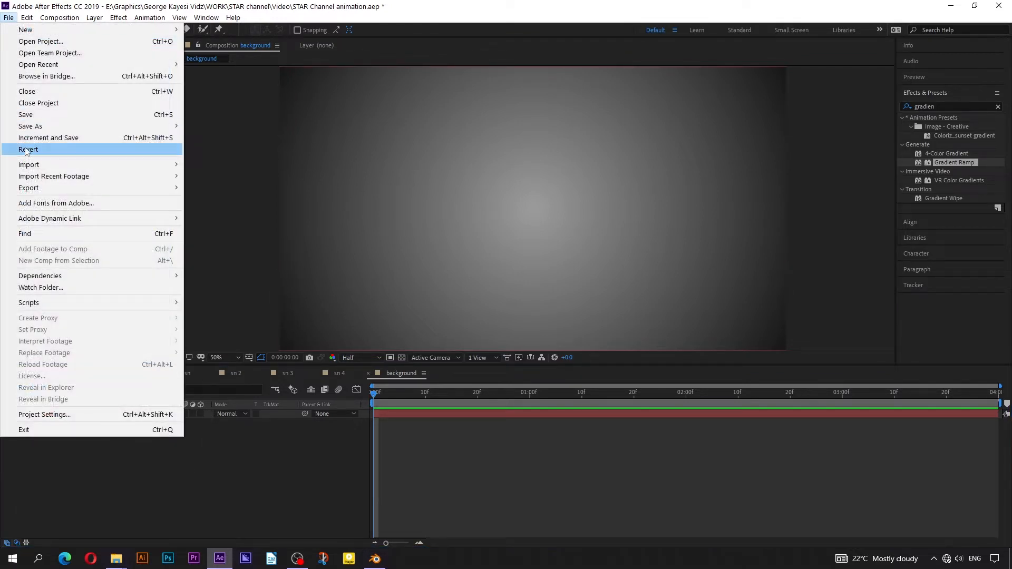
mouse_move(26, 166)
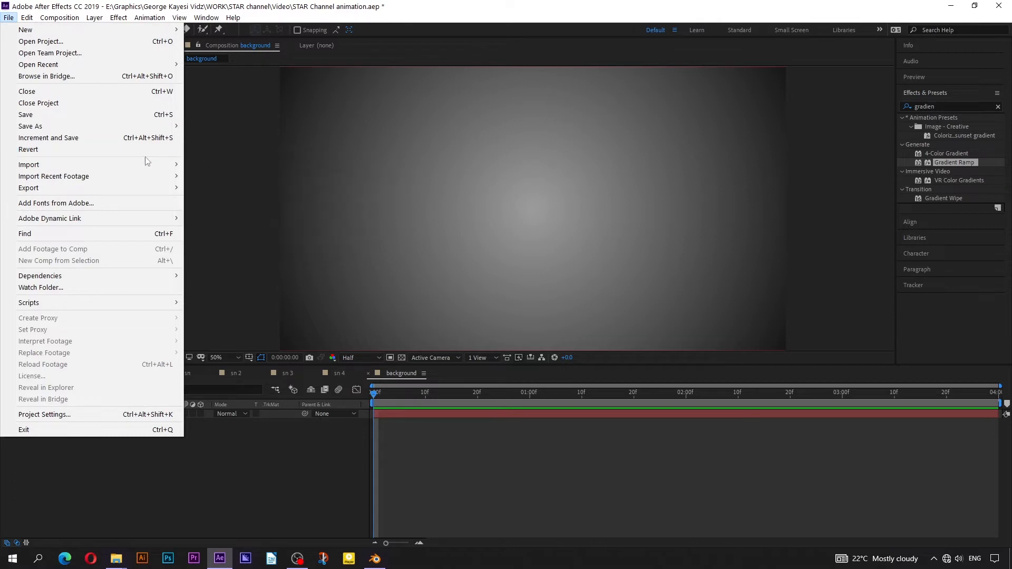
left_click(209, 165)
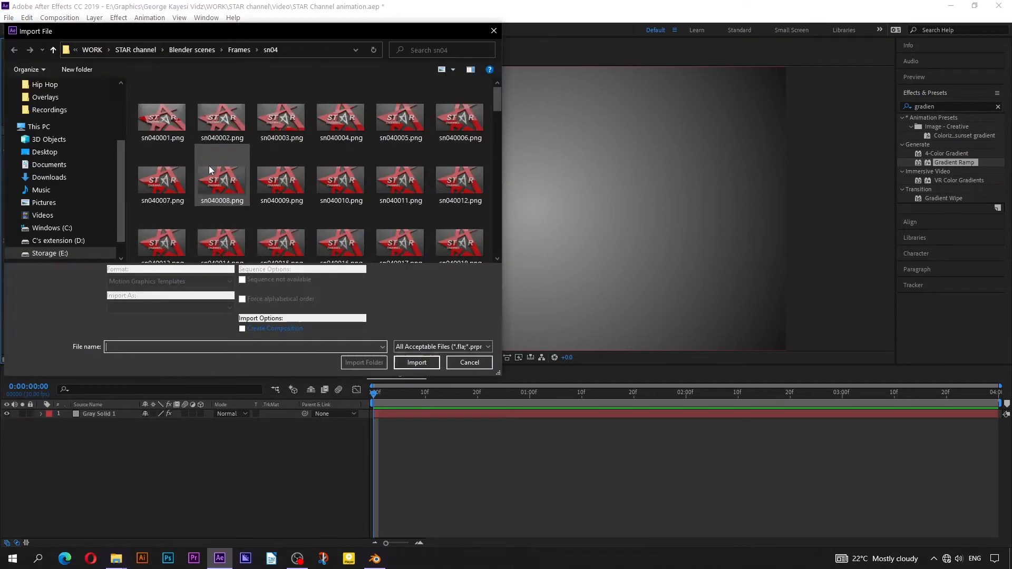
left_click(135, 50)
double_click(165, 112)
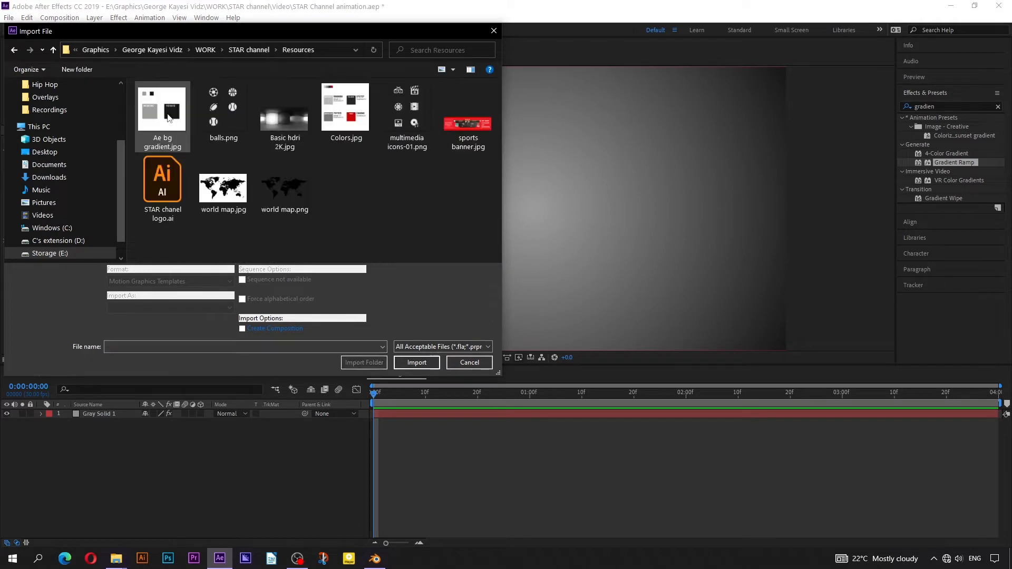
left_click(280, 191)
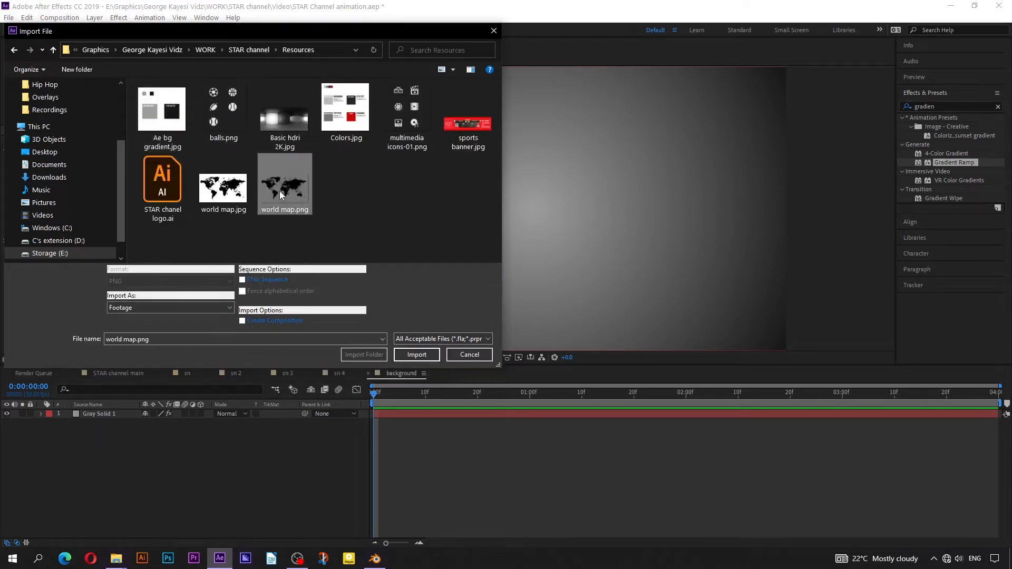
left_click(404, 351)
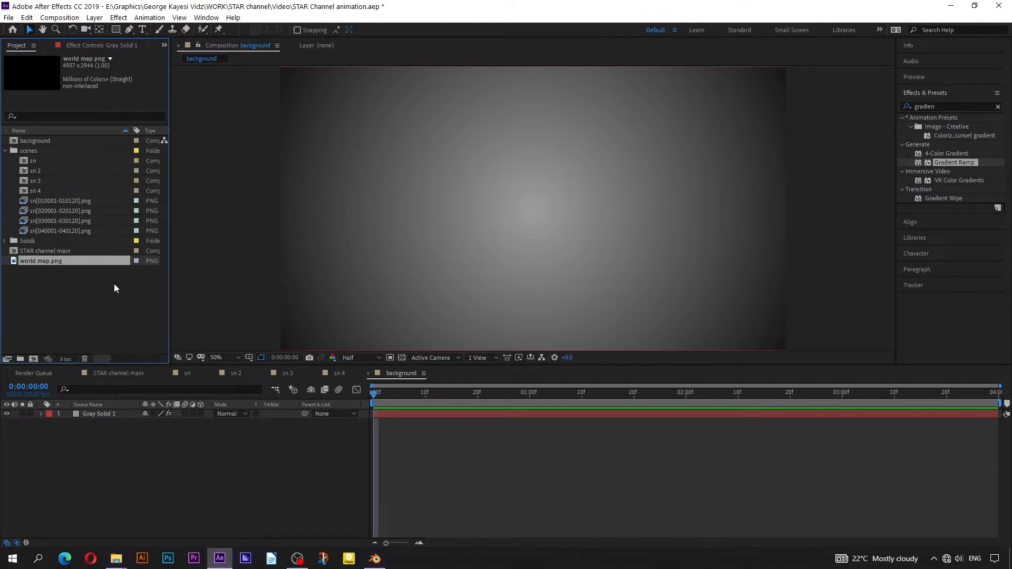
Step: Add world map.png above the gray solid in the background composition and set its scale to 40%
left_click_drag(56, 261, 99, 413)
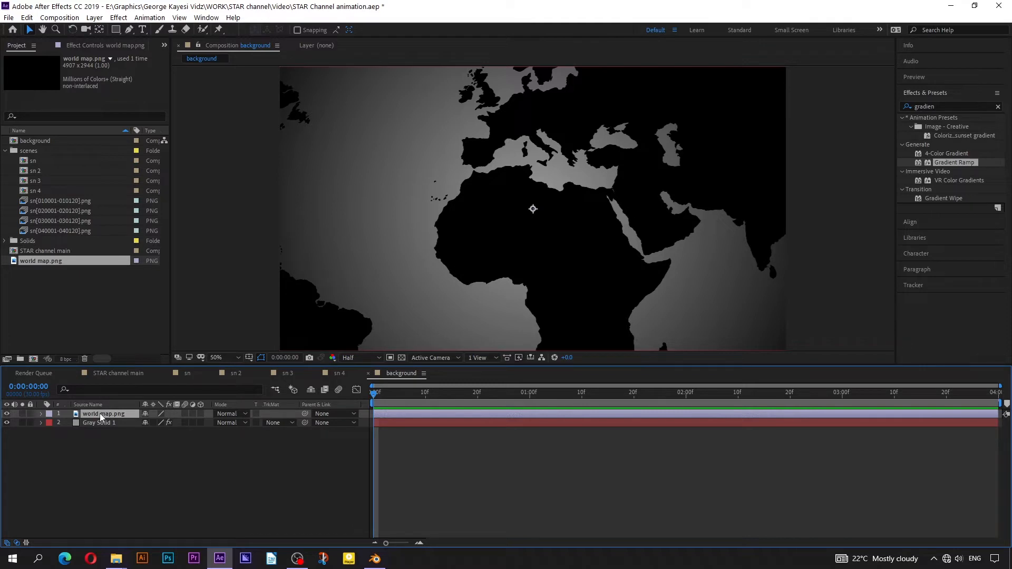
key("s")
left_click(158, 423)
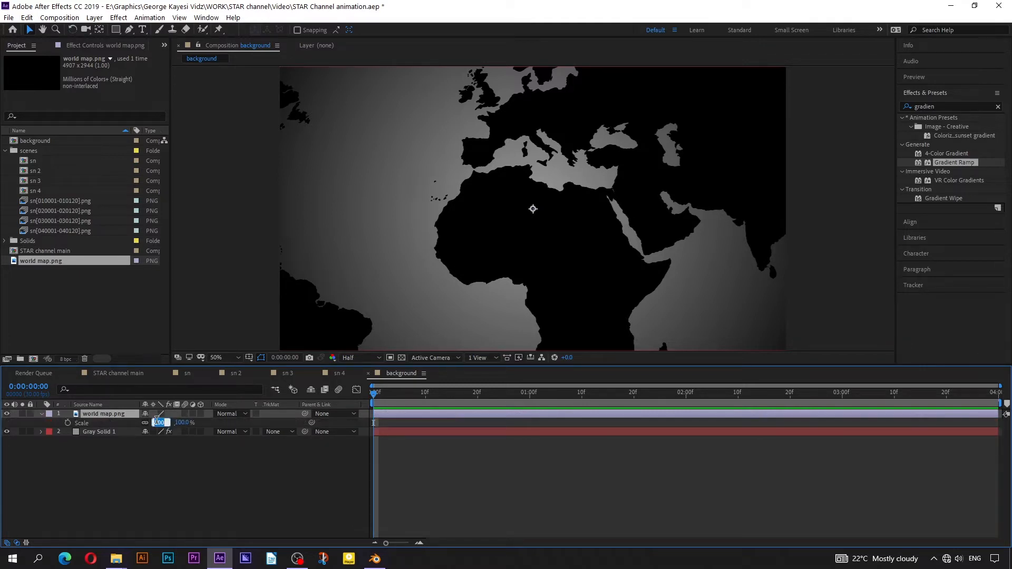
type("40")
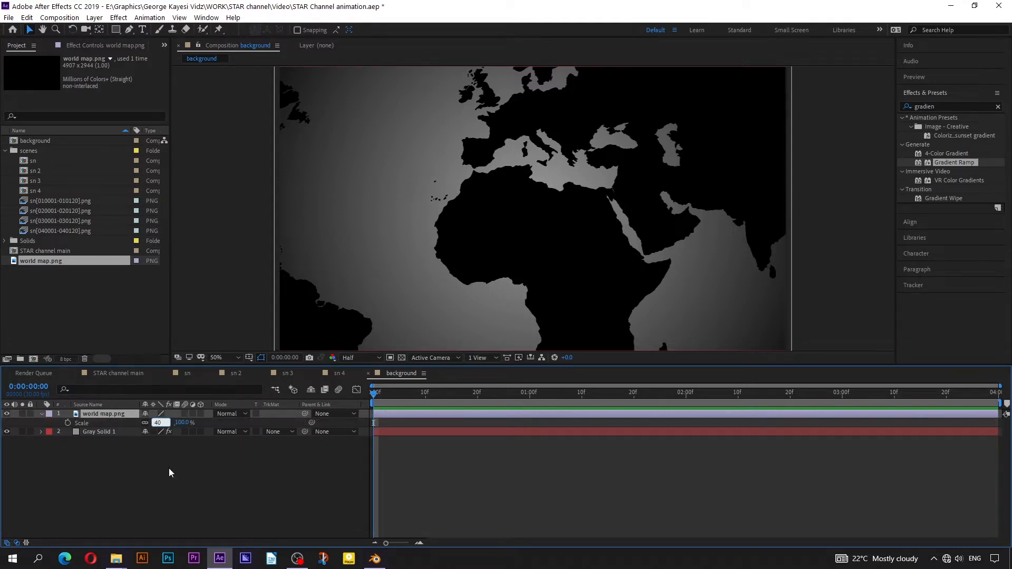
key("Return")
Step: Apply the Fill effect to the world map layer and set its fill color to white FFFFFF
left_click(101, 413)
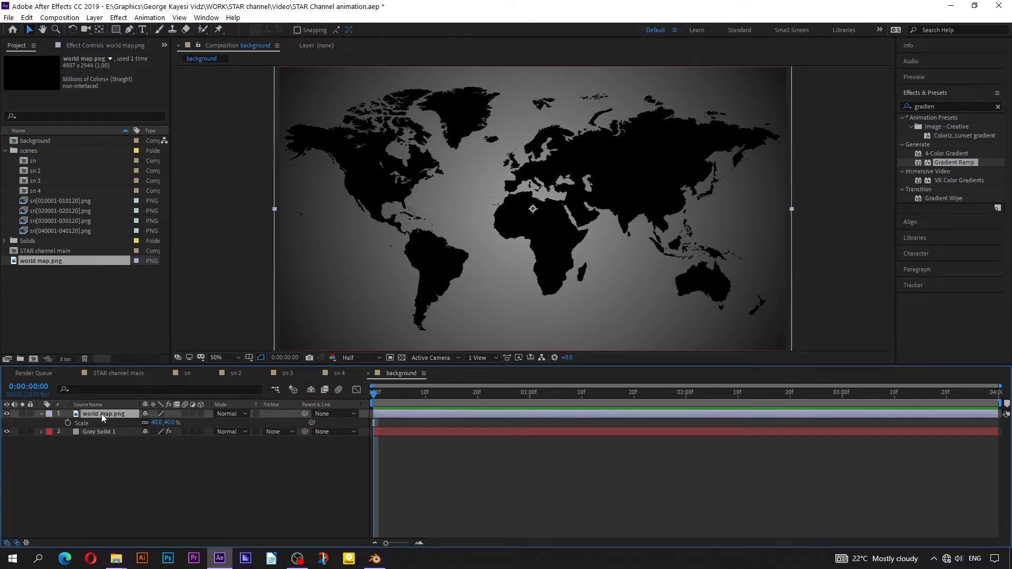
left_click(900, 108)
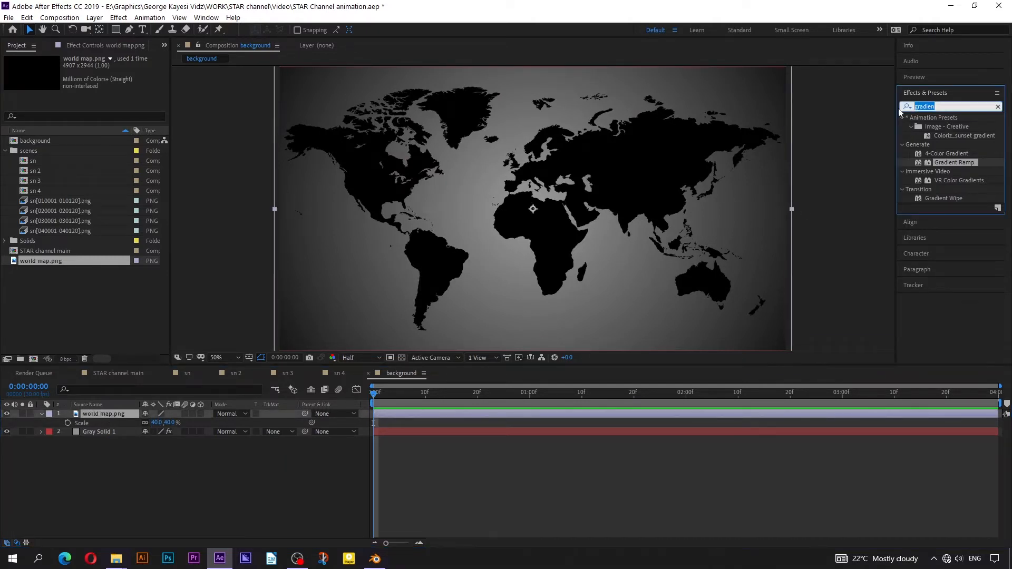
type("fill")
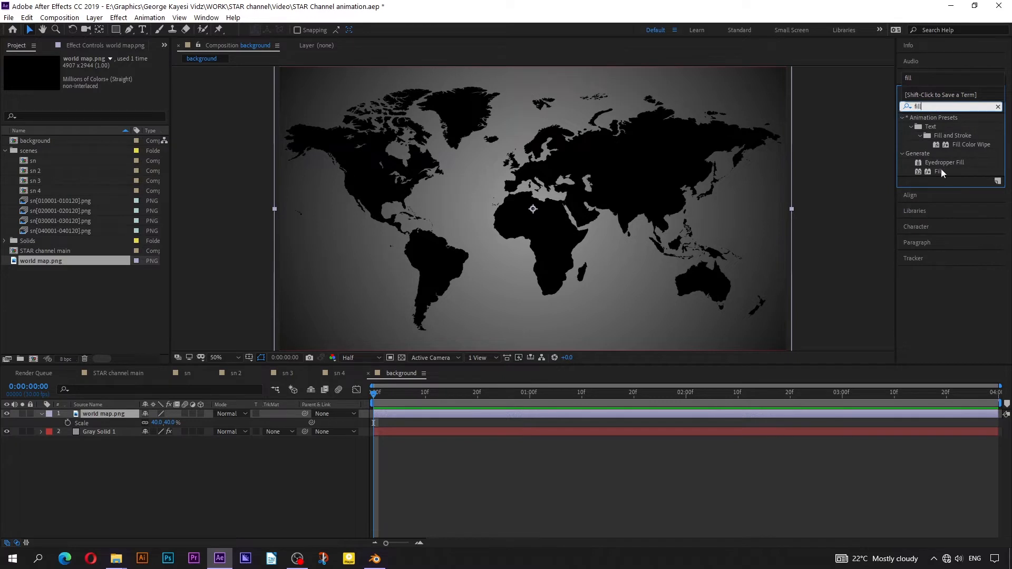
left_click_drag(940, 170, 510, 413)
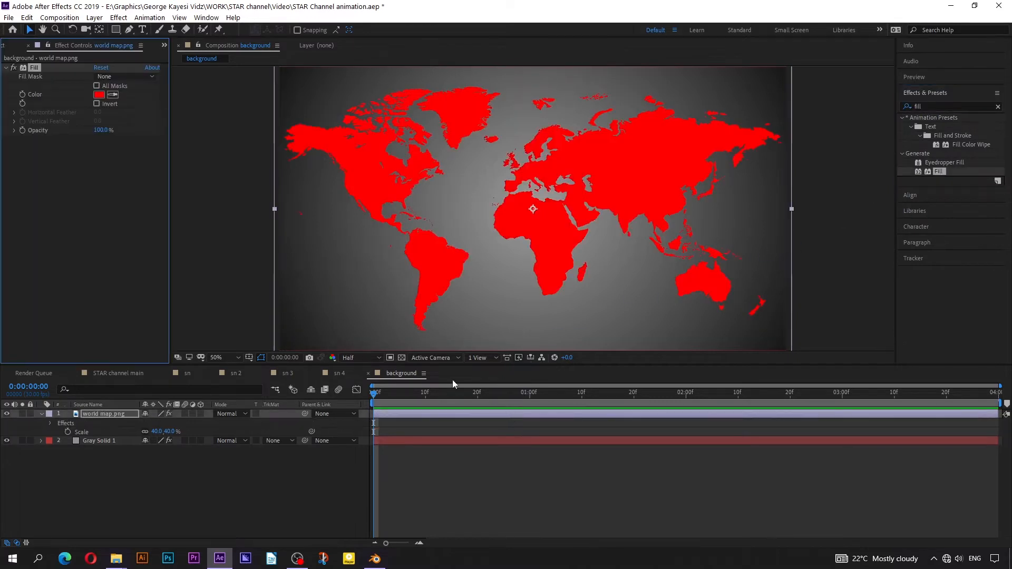
left_click(98, 94)
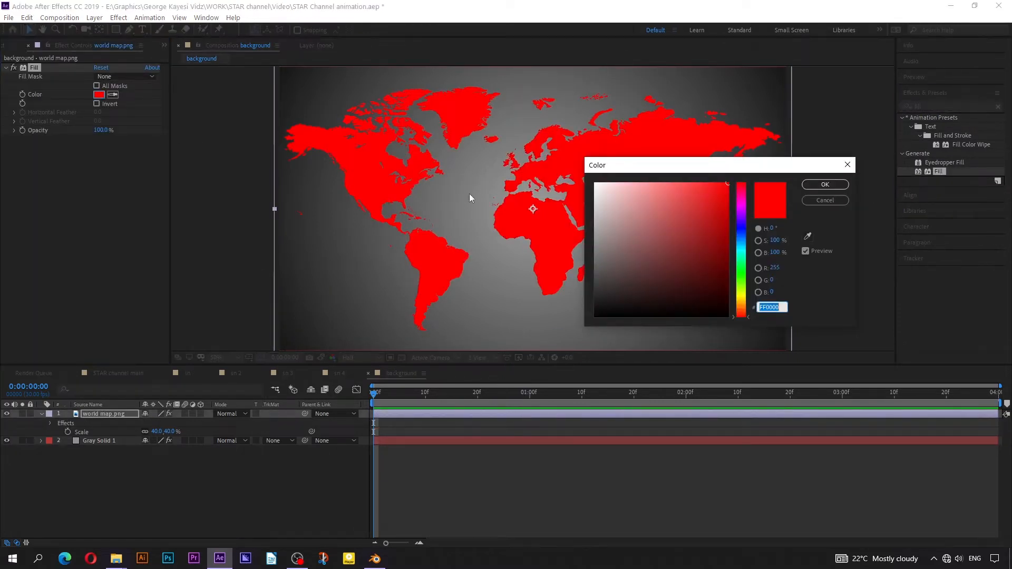
left_click_drag(619, 216, 595, 184)
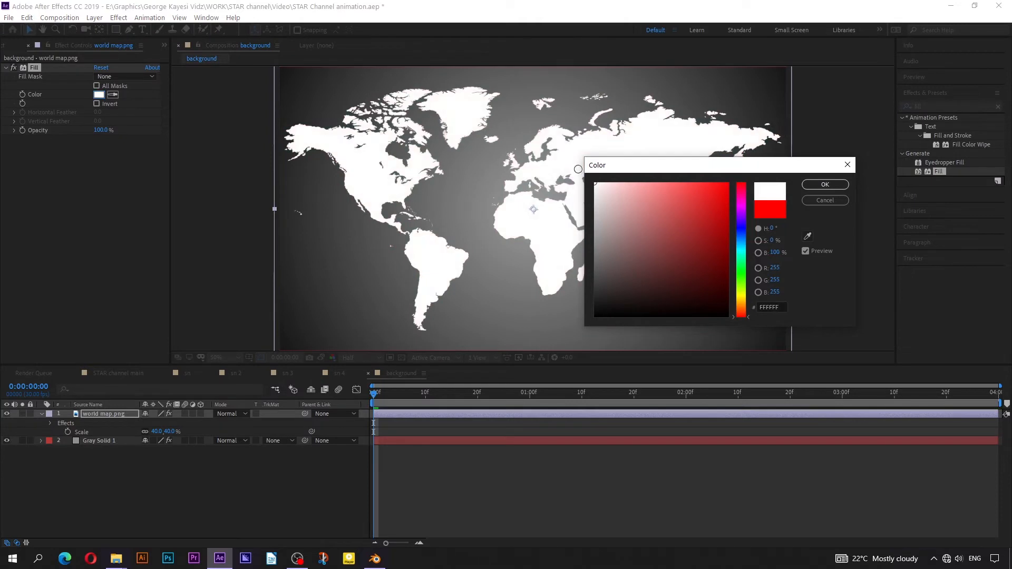
left_click(825, 185)
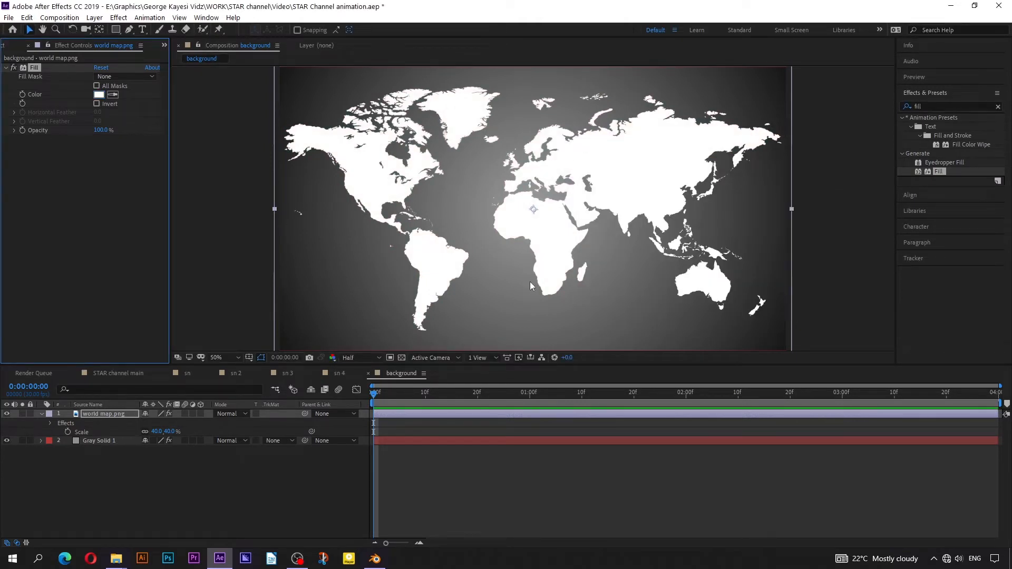
Step: Set the world map layer's opacity to 10%
key("t")
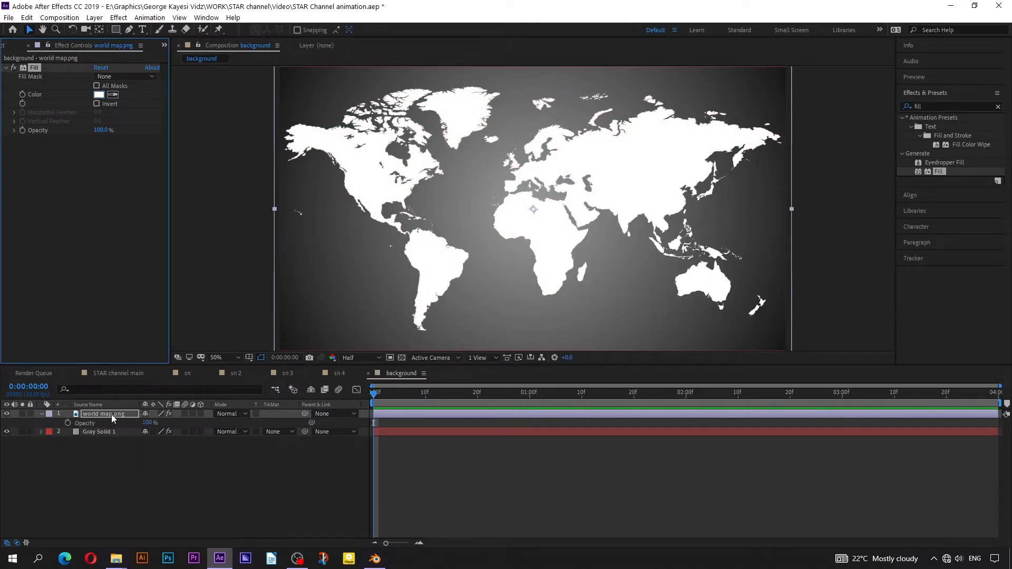
left_click(148, 423)
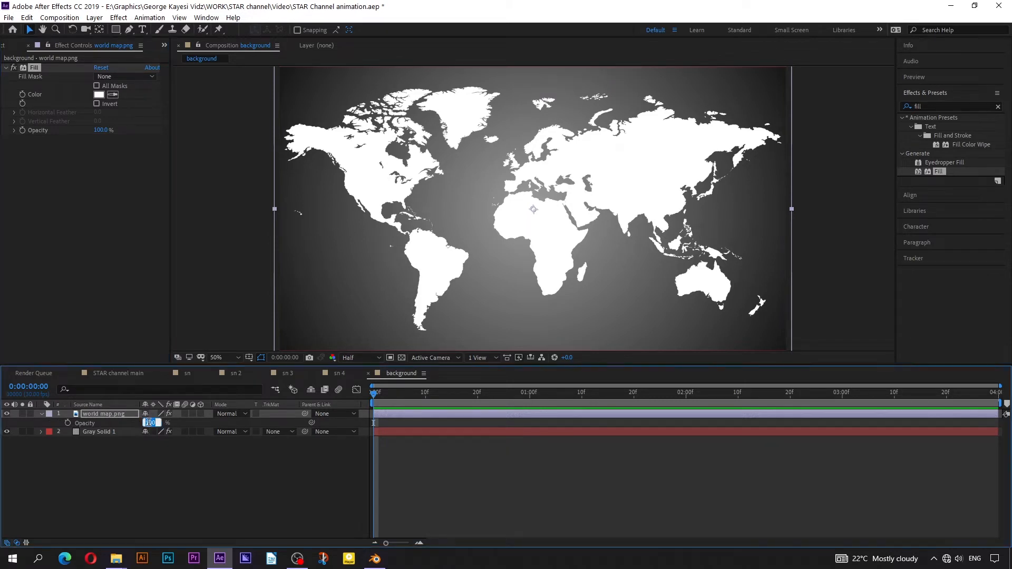
type("10")
left_click(155, 473)
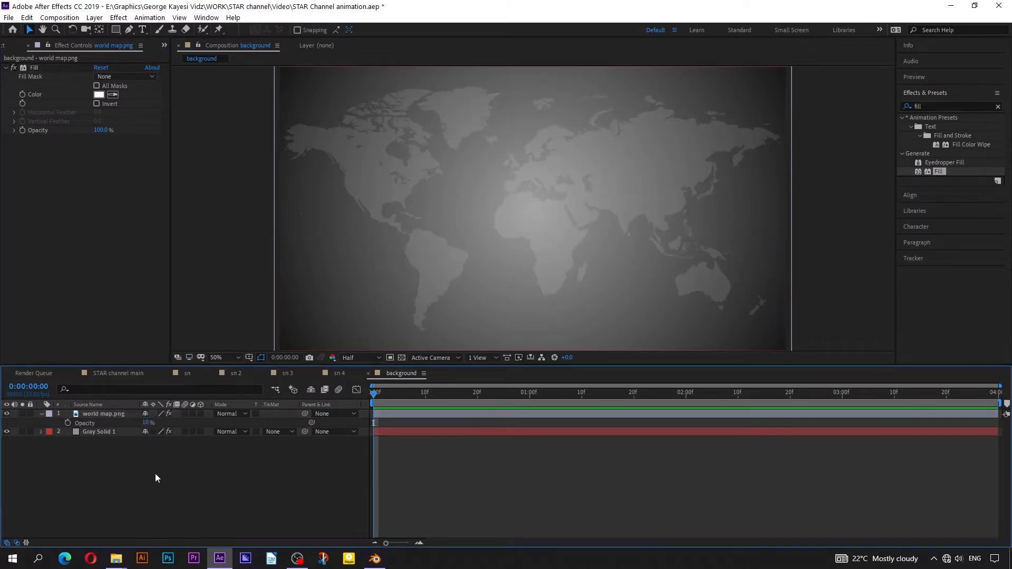
Step: Find the Motion Tile effect and apply it to the world map layer
left_click(117, 414)
left_click(920, 107)
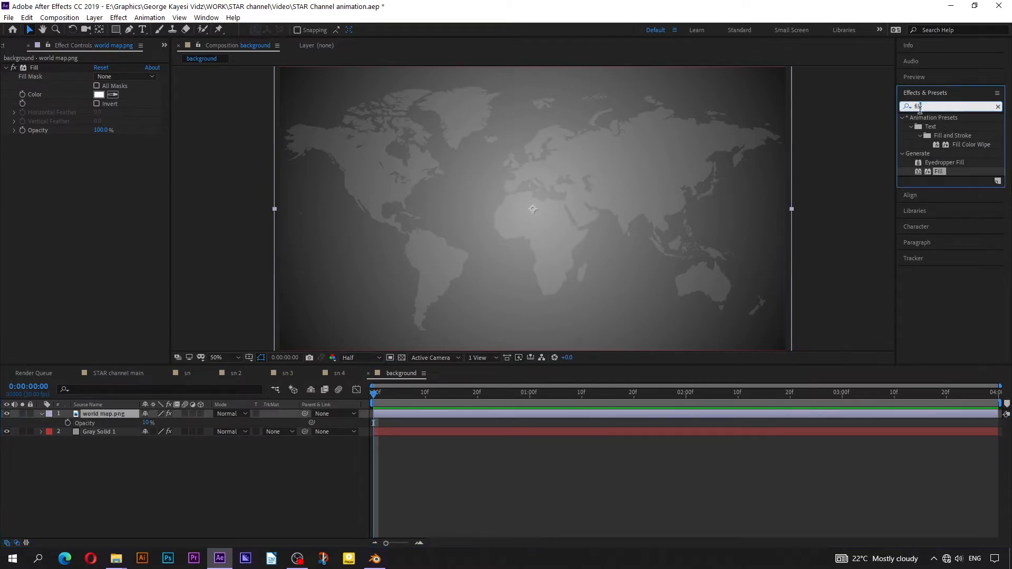
type("motion")
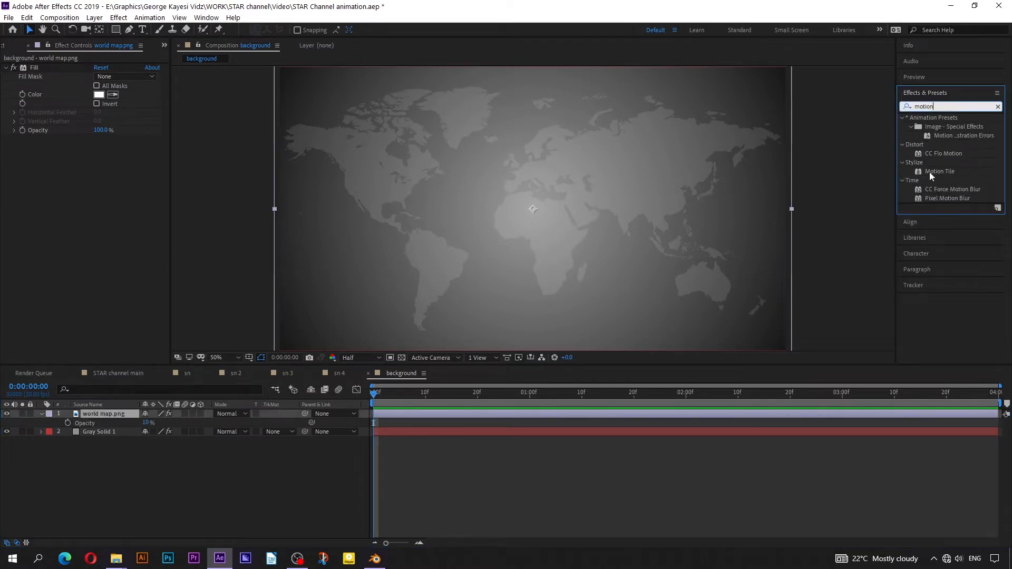
left_click(930, 172)
left_click_drag(933, 172, 570, 414)
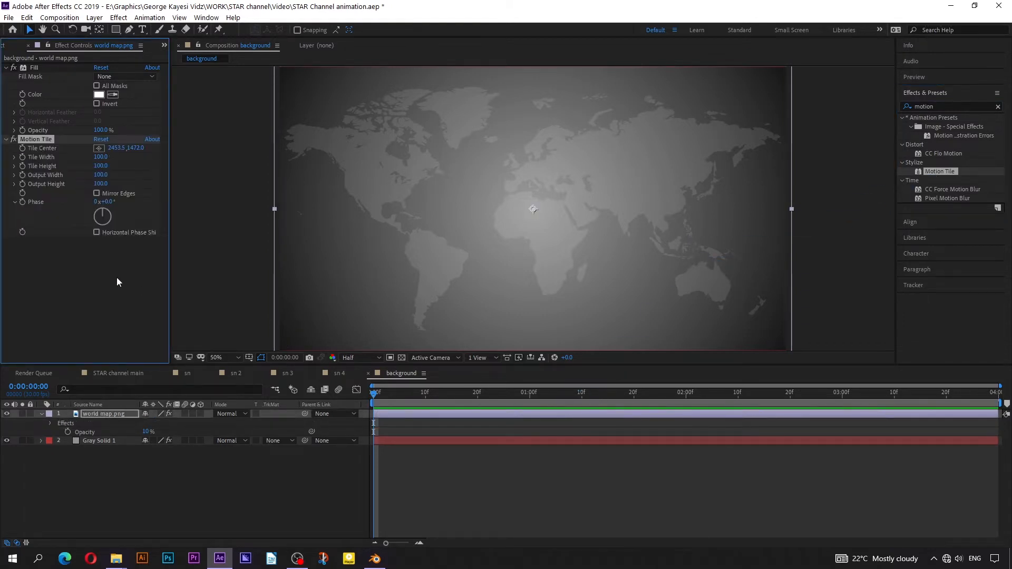
Step: Keyframe Motion Tile's Tile Center at the first frame, set its horizontal value to 4500 at 0:00:03:29, and preview the map's movement
left_click_drag(117, 152, 160, 165)
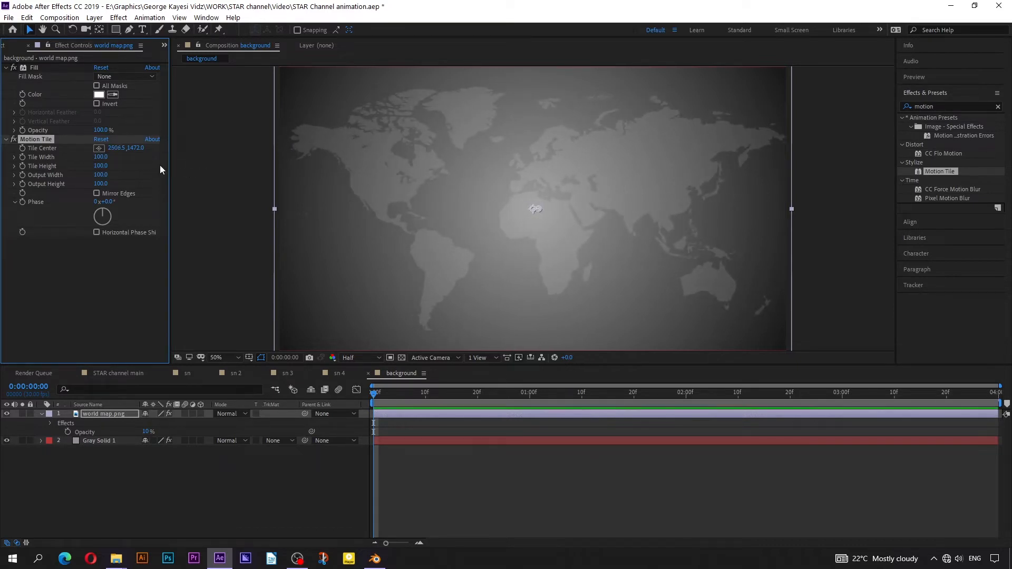
key("ctrl+z")
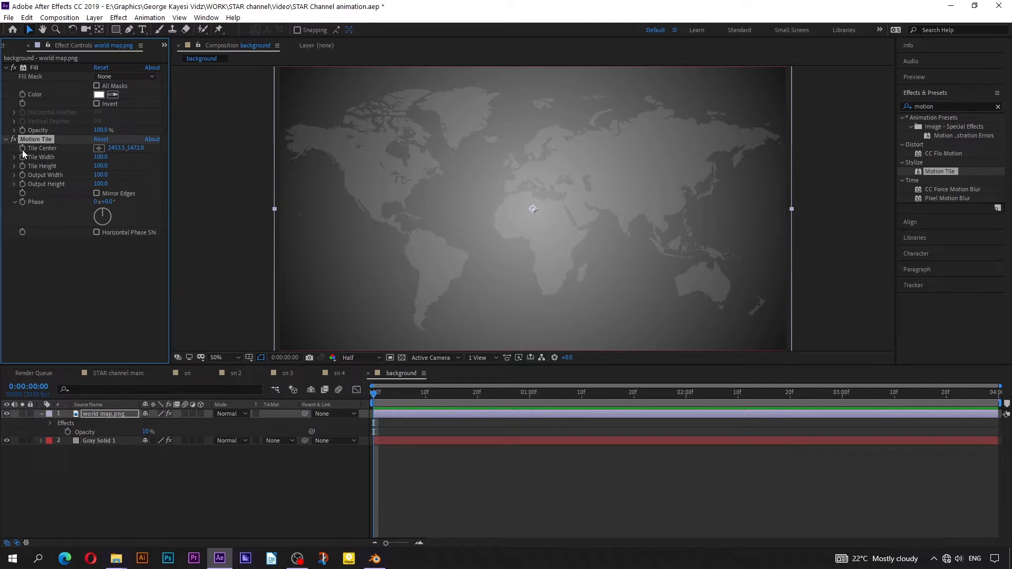
left_click(374, 399)
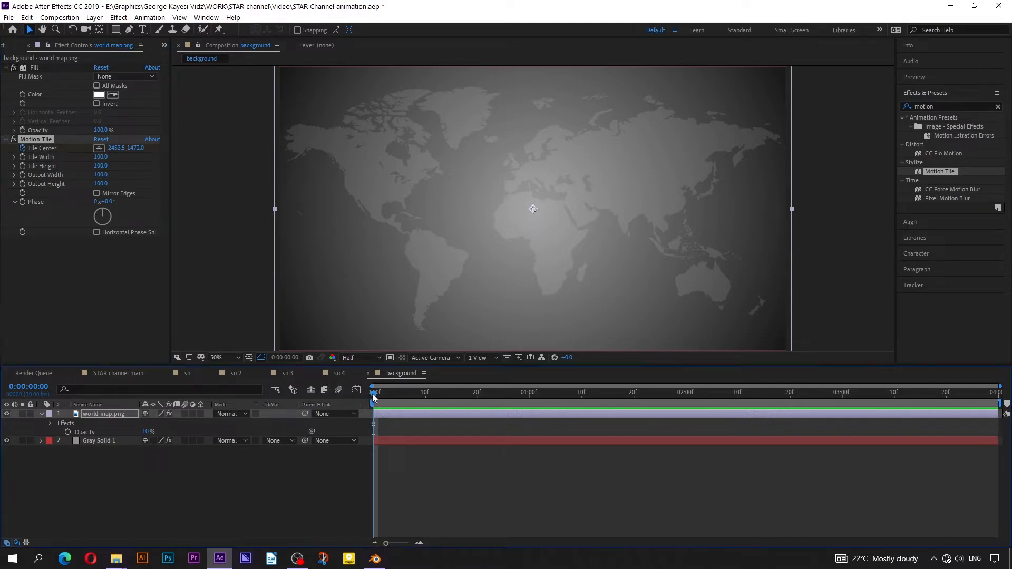
left_click_drag(373, 399, 994, 399)
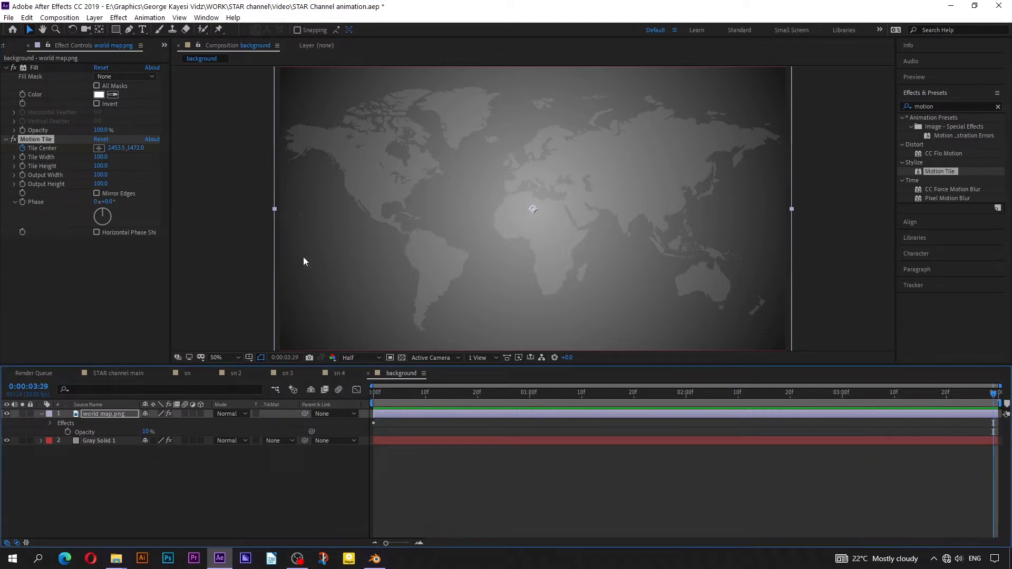
left_click(115, 147)
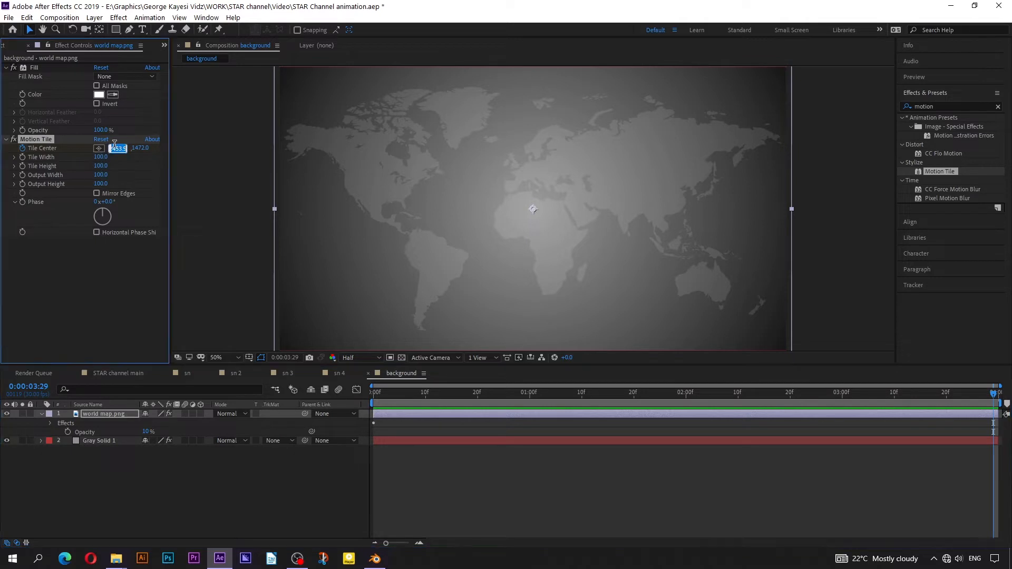
type("4500")
left_click(121, 282)
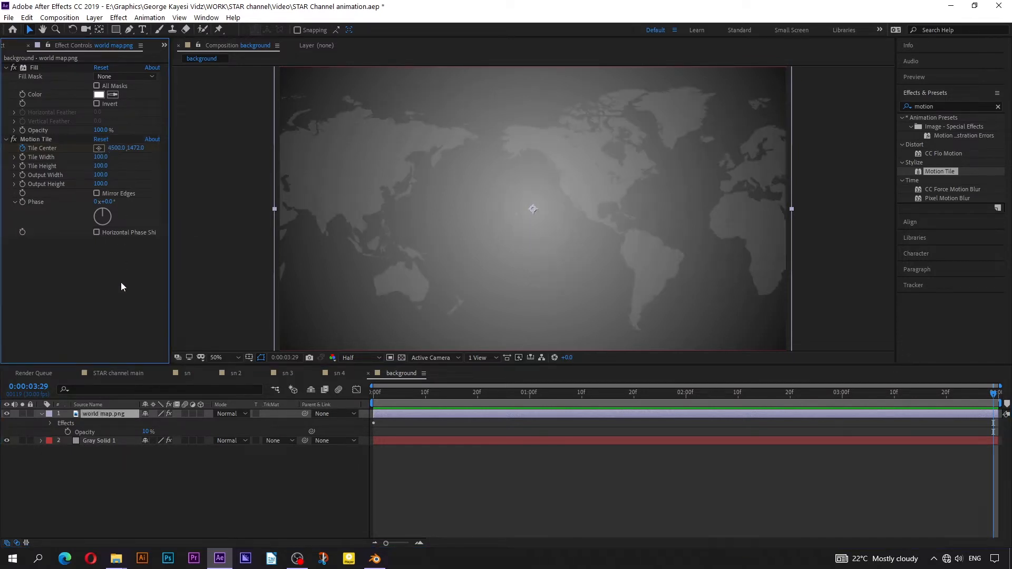
left_click_drag(991, 393, 873, 394)
key("space")
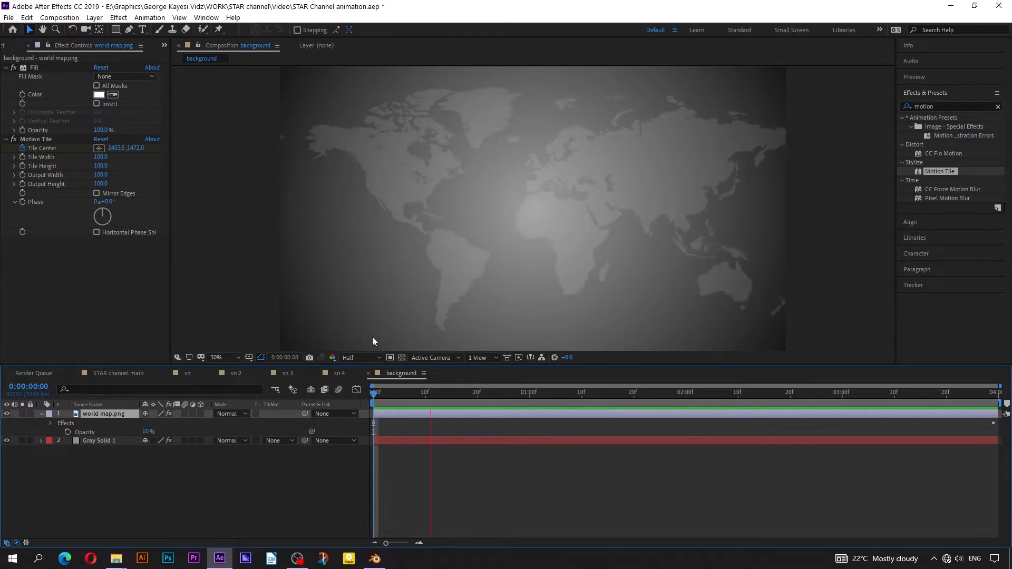
key("space")
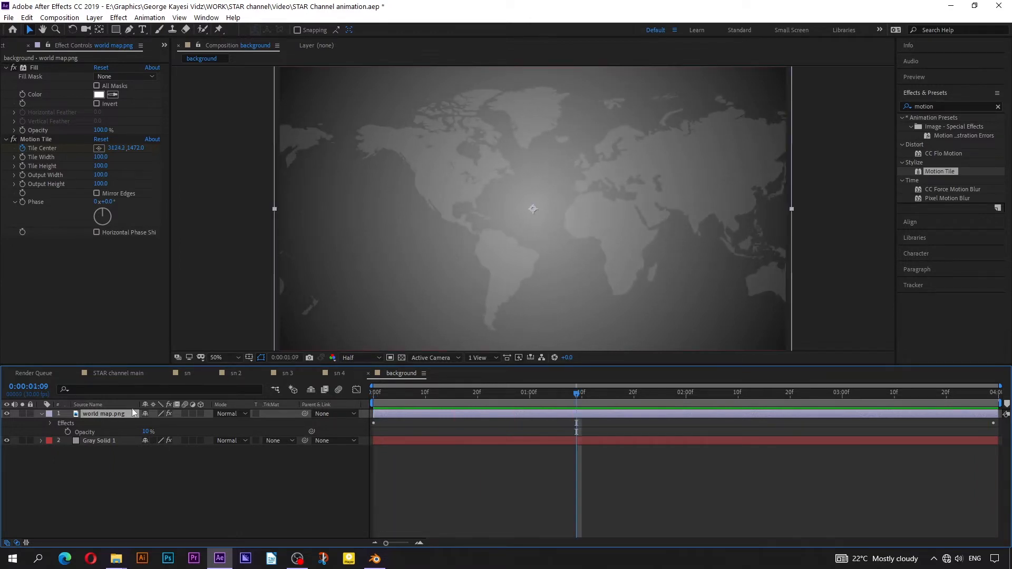
Step: Collapse the world map layer's properties and add another instance of Gray Solid 1 above it
left_click(42, 415)
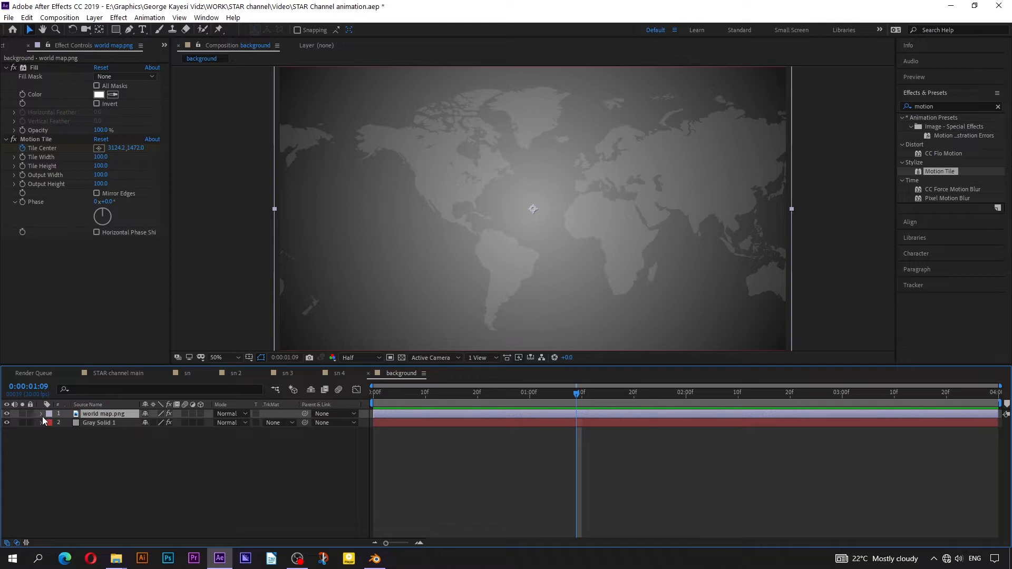
left_click(4, 46)
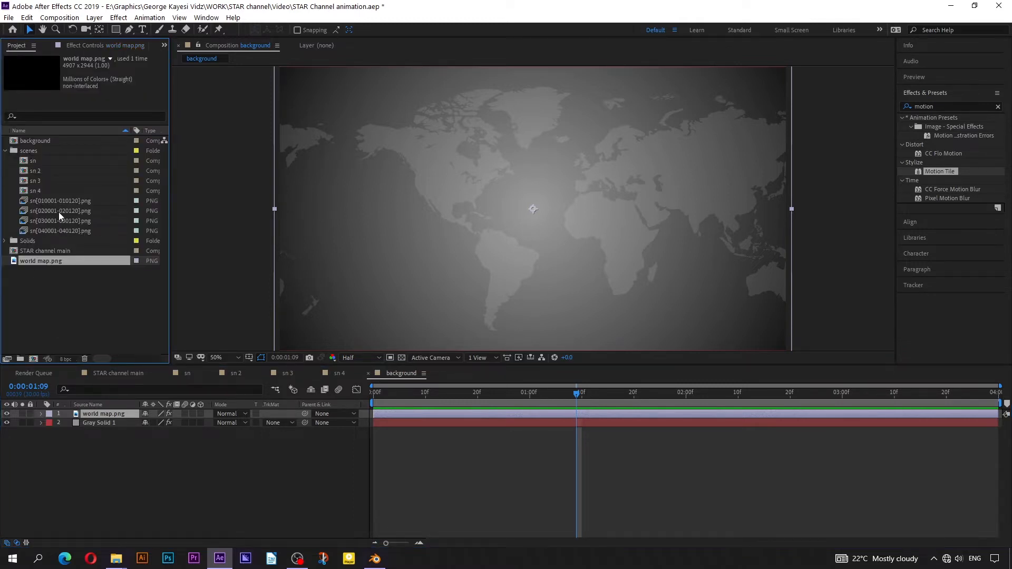
left_click(4, 241)
left_click(47, 250)
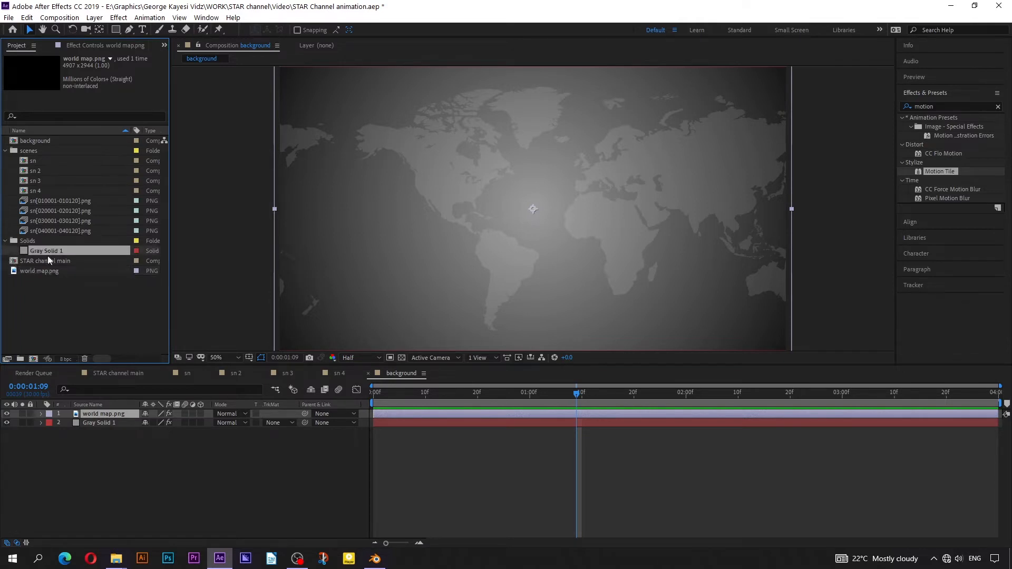
left_click_drag(48, 255, 88, 416)
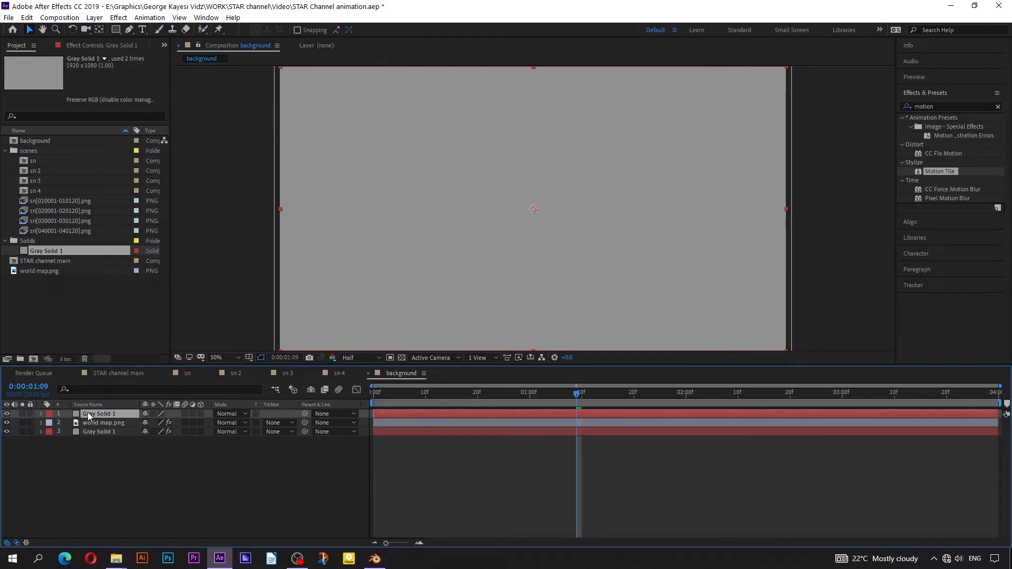
Step: Rename the uppermost Gray Solid 1 layer in the background composition to "grid"
right_click(89, 417)
left_click(104, 410)
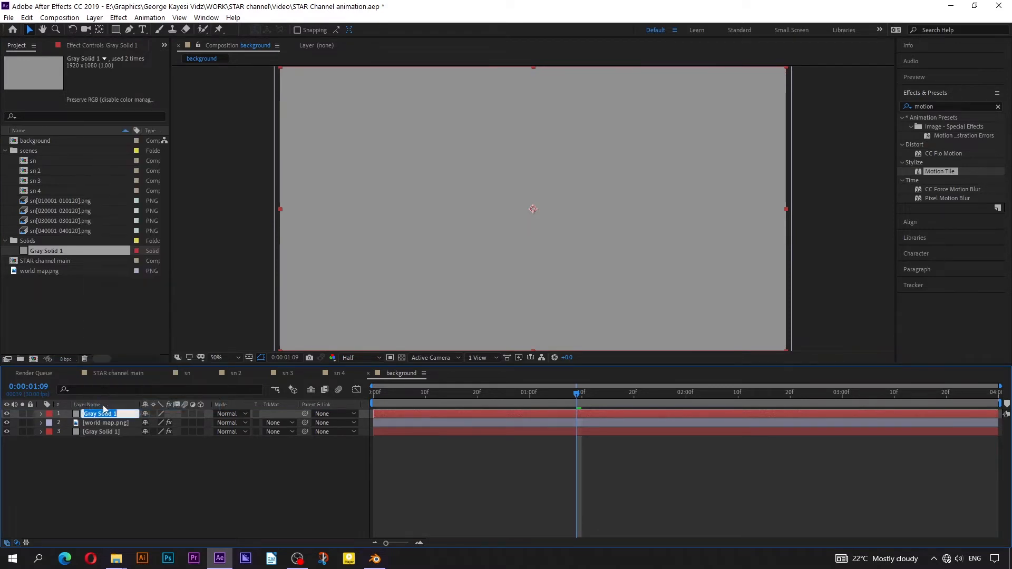
type("grid")
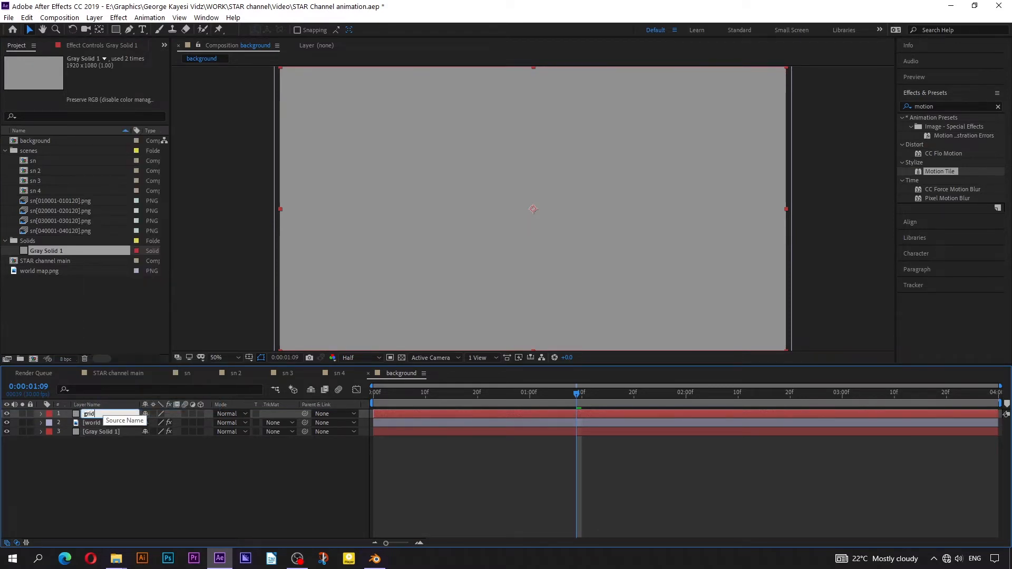
key("Return")
left_click(147, 508)
Step: Find the Grid effect and apply it to the grid layer
left_click(102, 413)
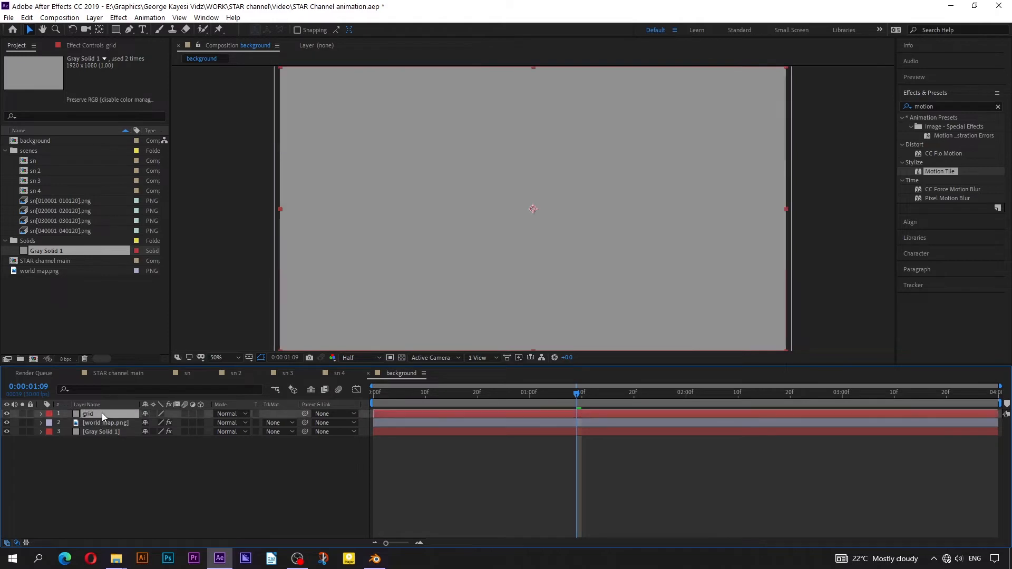
left_click(944, 106)
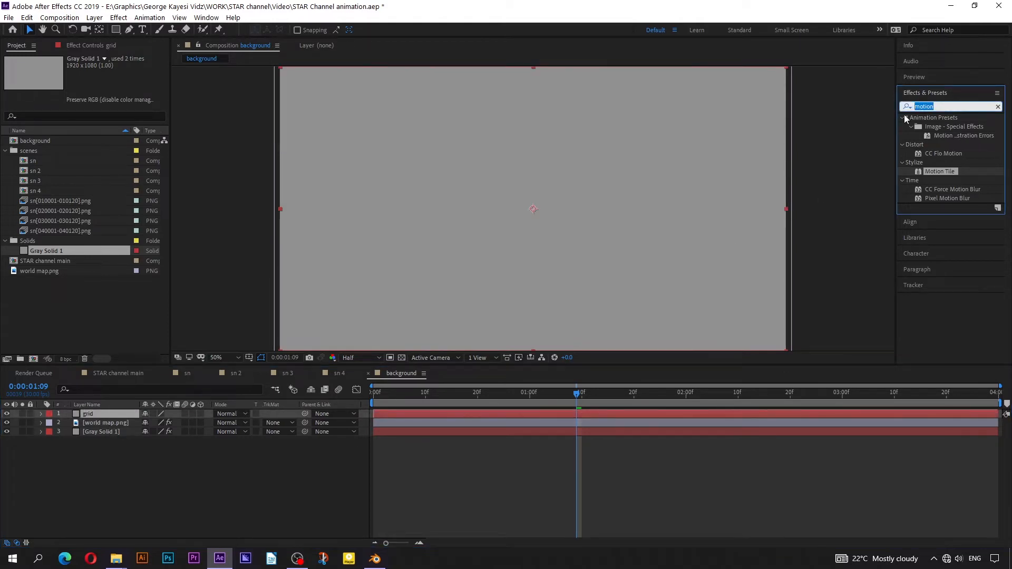
type("grid")
left_click_drag(930, 172, 122, 411)
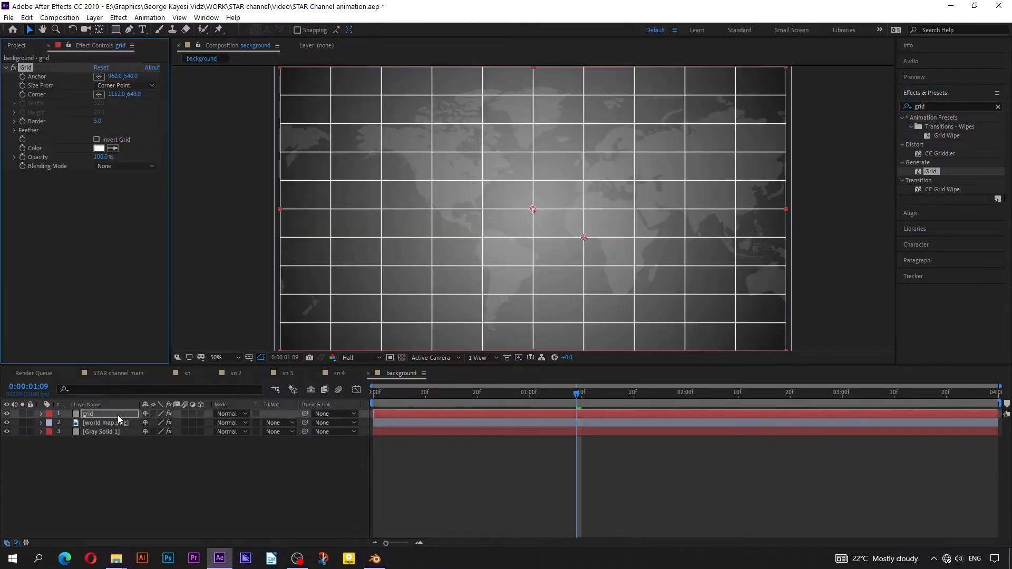
Step: Size the Grid effect from the Width Slider, with a width of 120 and a border of 3
left_click(112, 87)
left_click(116, 108)
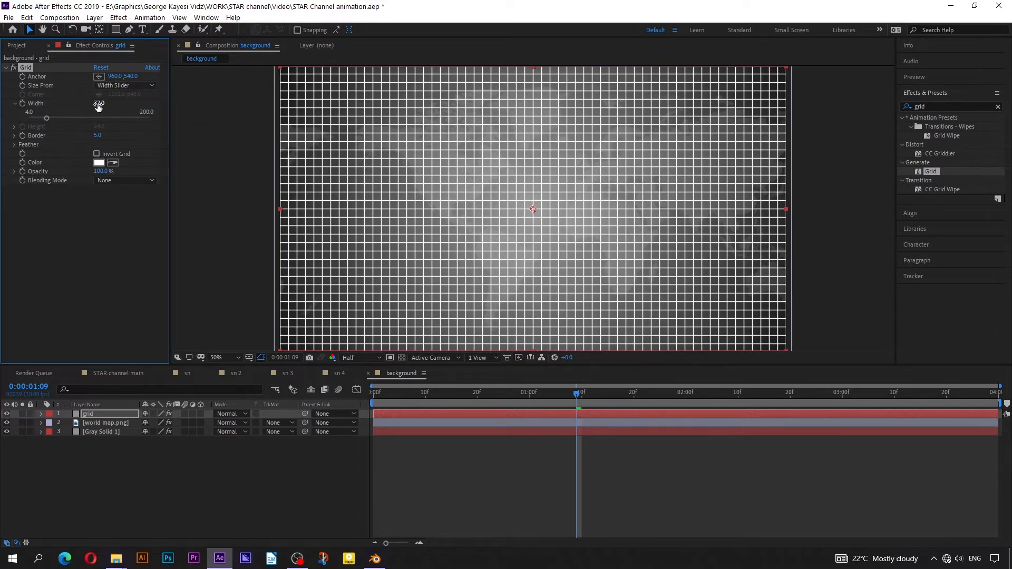
left_click(99, 104)
type("12")
key("Tab")
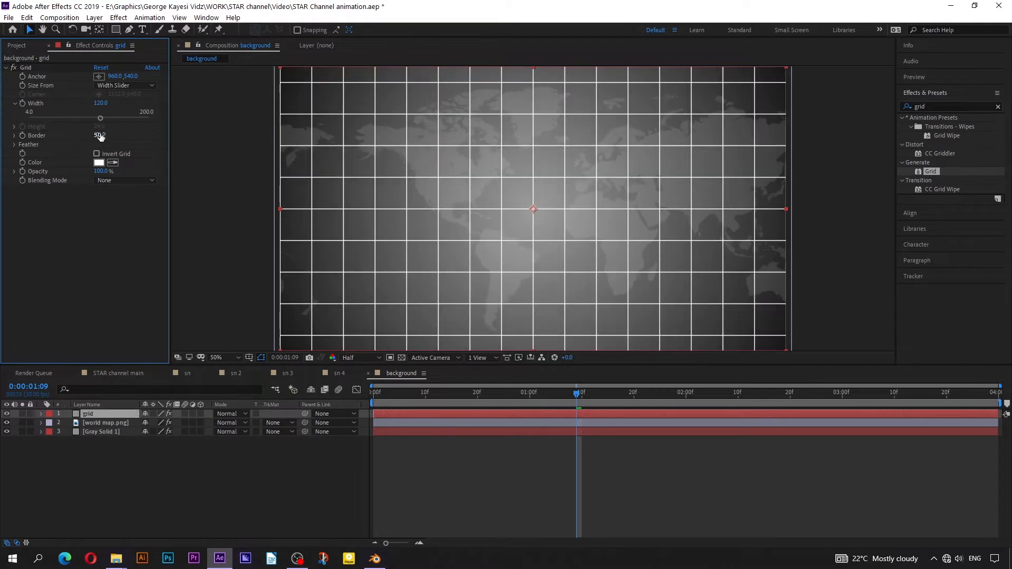
type("3")
key("Return")
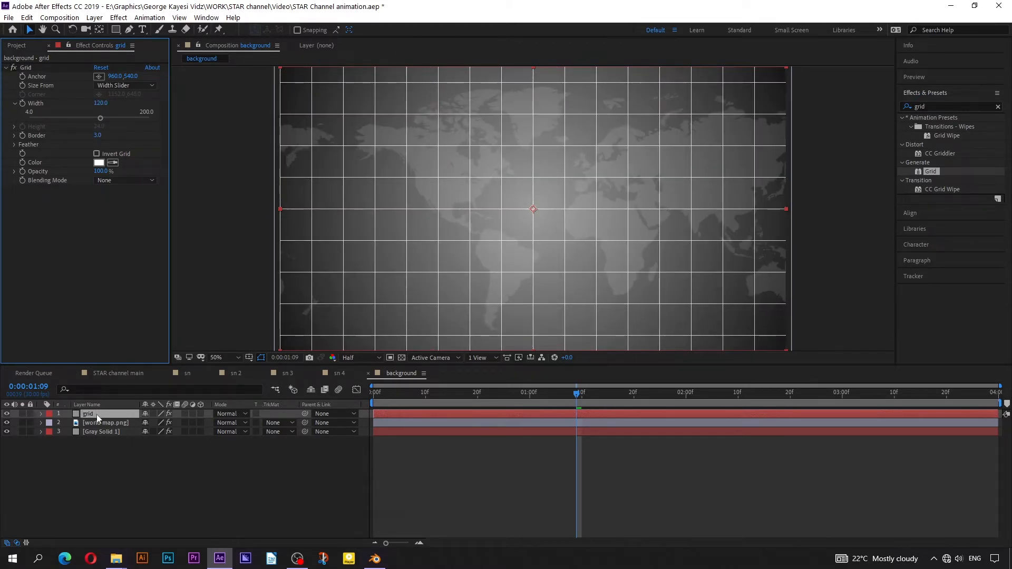
Step: Set the grid layer's opacity to 30%
key("t")
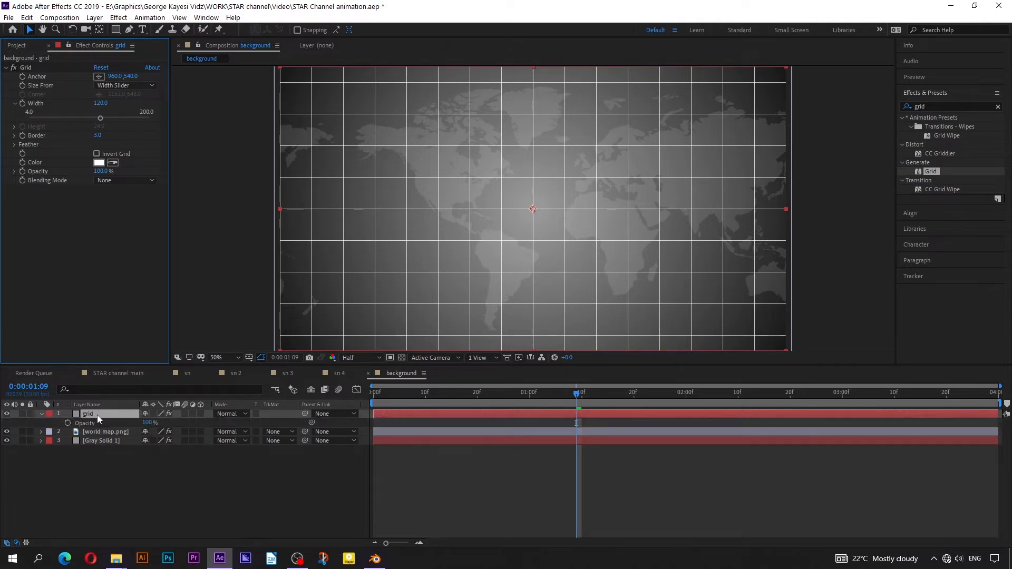
left_click(148, 424)
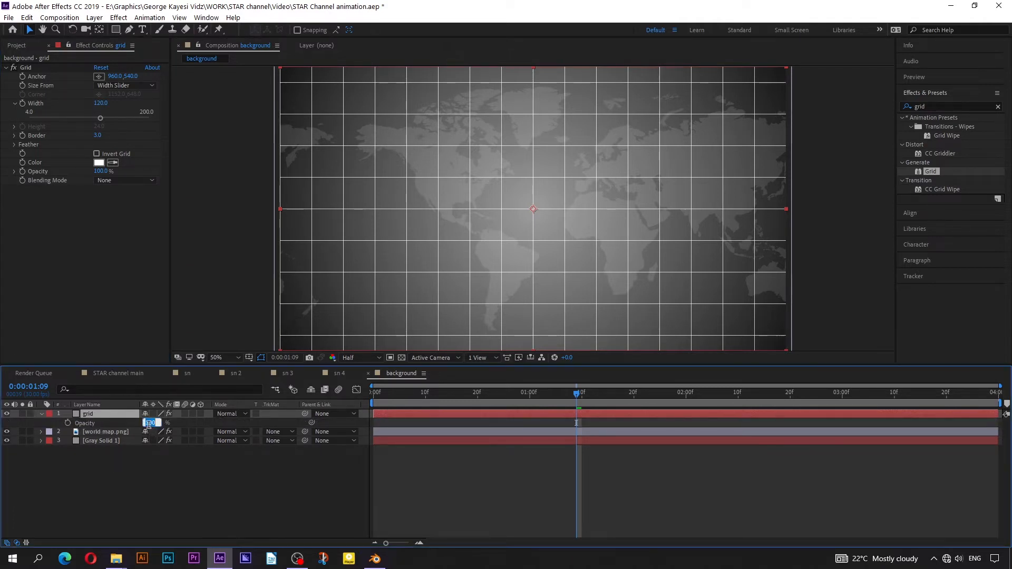
type("30")
key("Return")
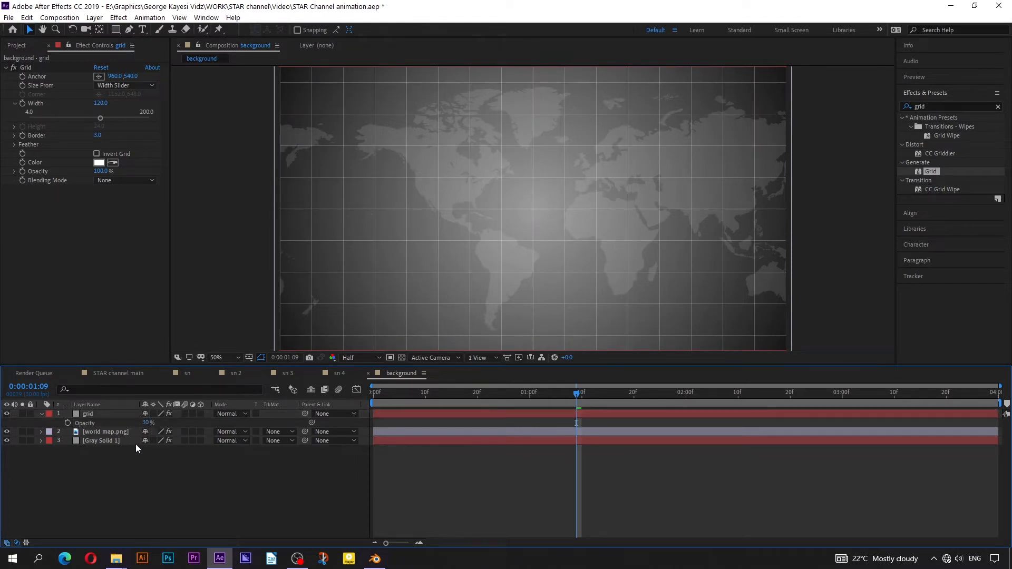
Step: Duplicate the grid layer and set the copy's grid width to 10
left_click(115, 414)
key("ctrl+d")
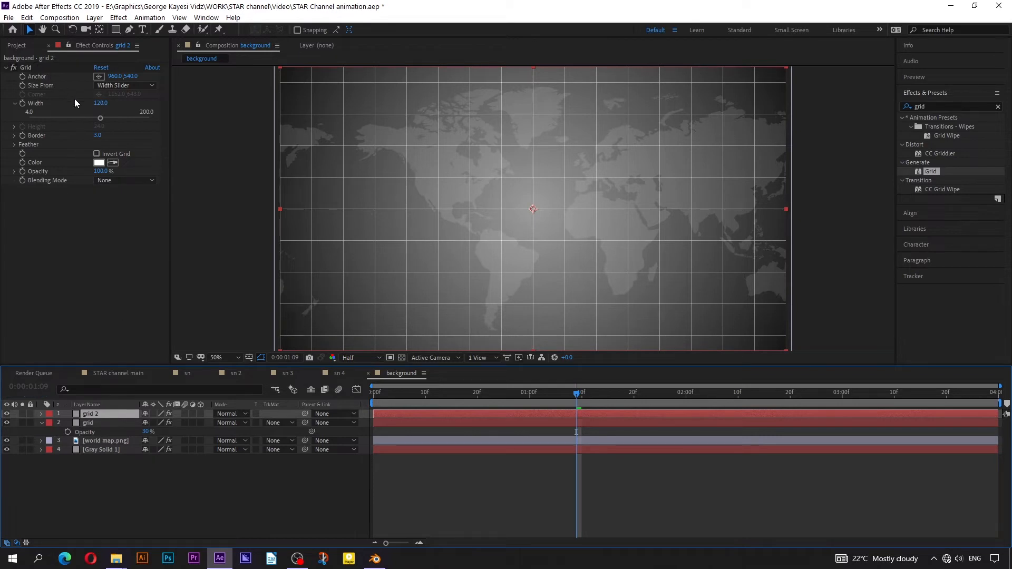
left_click(99, 103)
type("10")
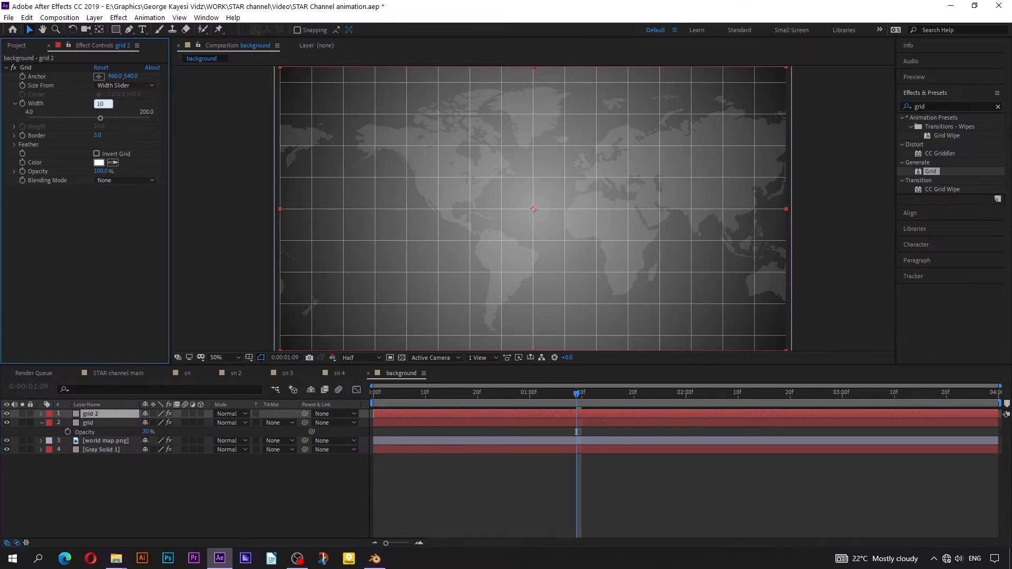
key("Return")
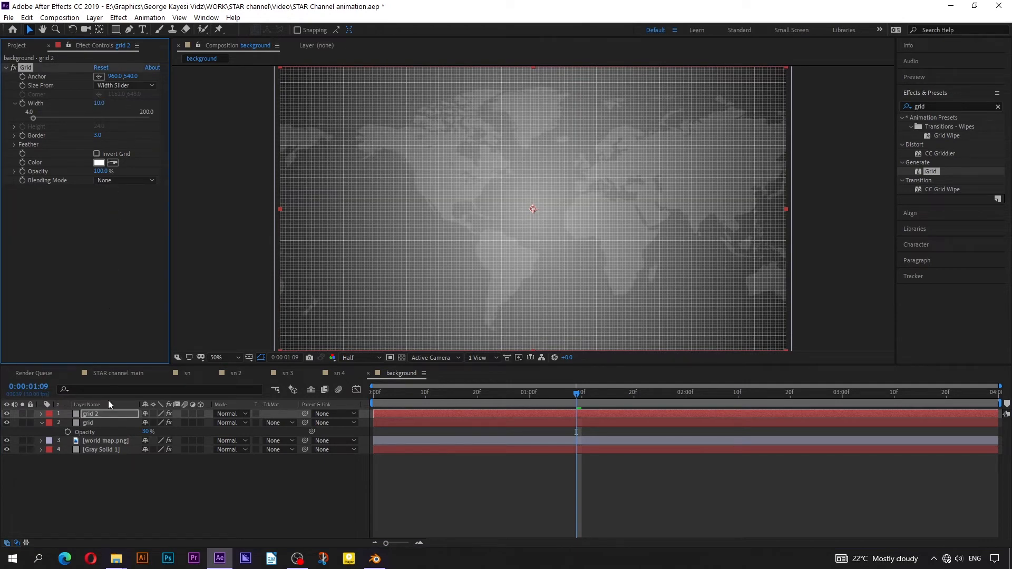
Step: Set the opacity of the grid 2 layer to 10%
key("t")
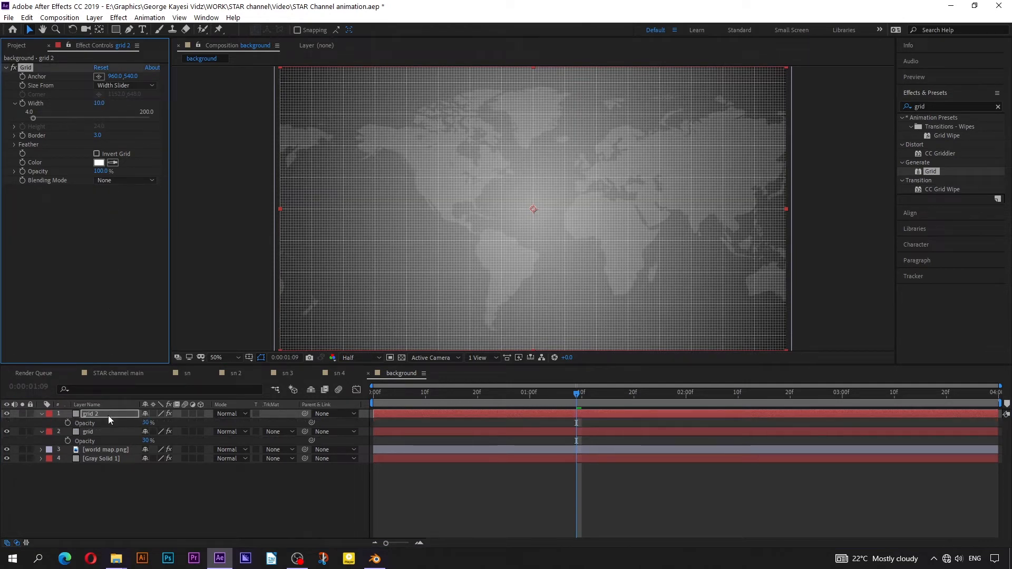
left_click(146, 423)
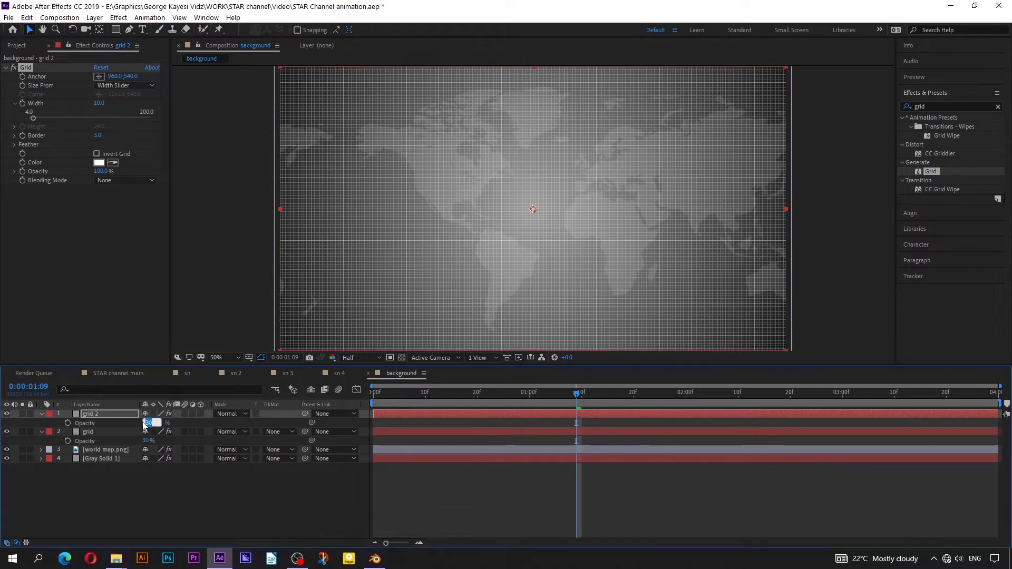
type("10")
left_click(172, 495)
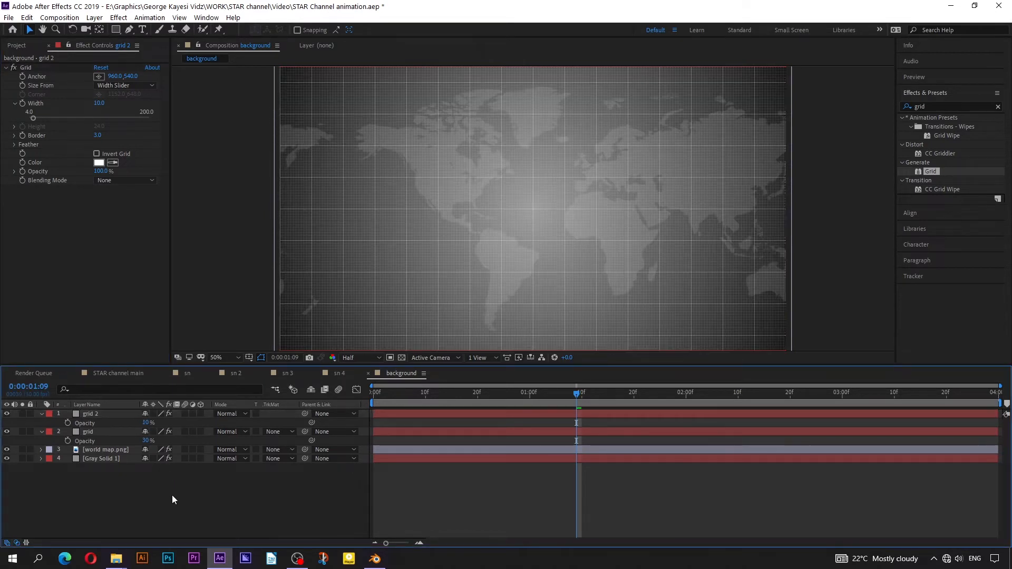
Step: Set the blending mode of both grid layers to Overlay
left_click(228, 431)
left_click(270, 283)
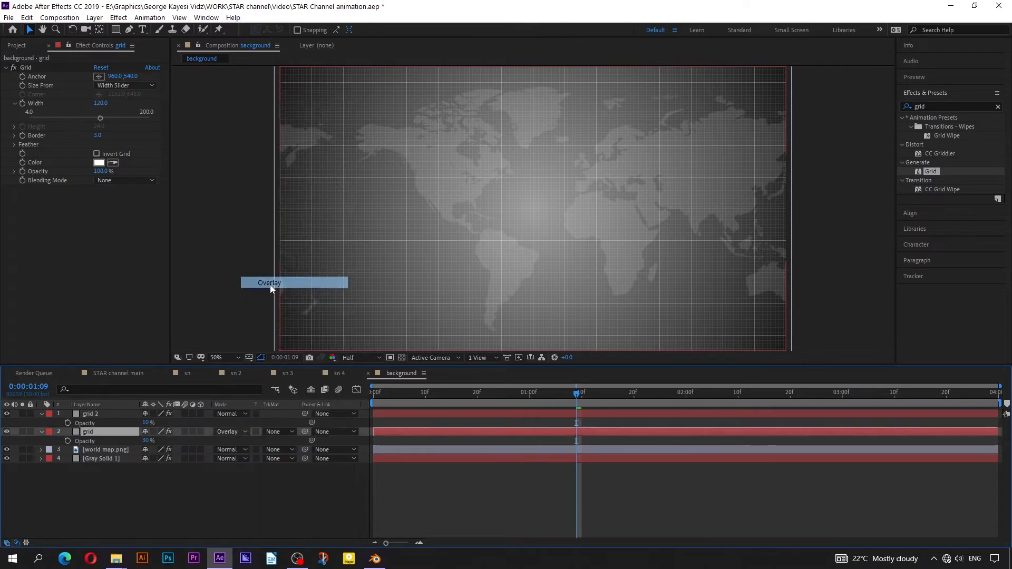
left_click(242, 414)
left_click(241, 414)
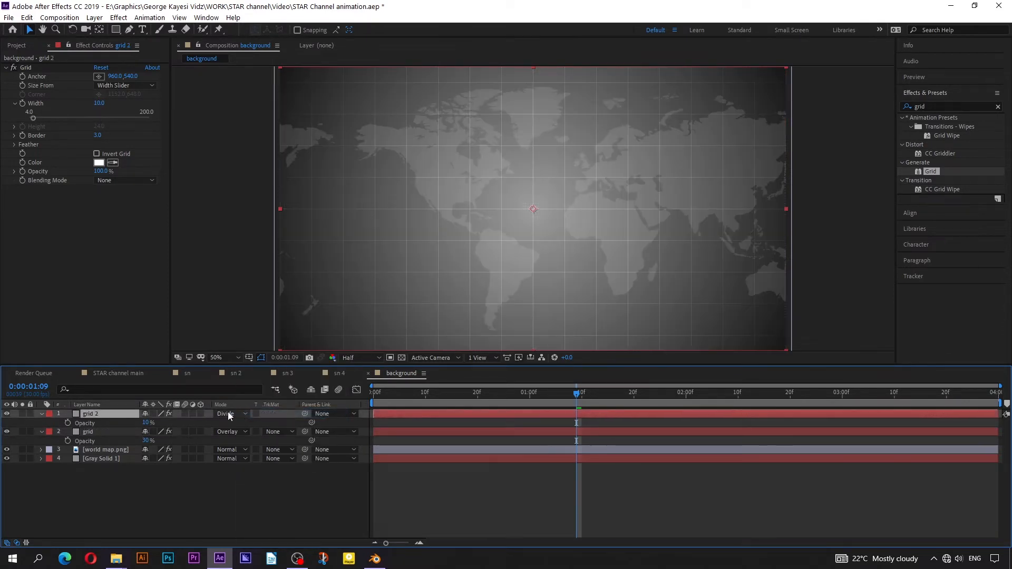
left_click(228, 414)
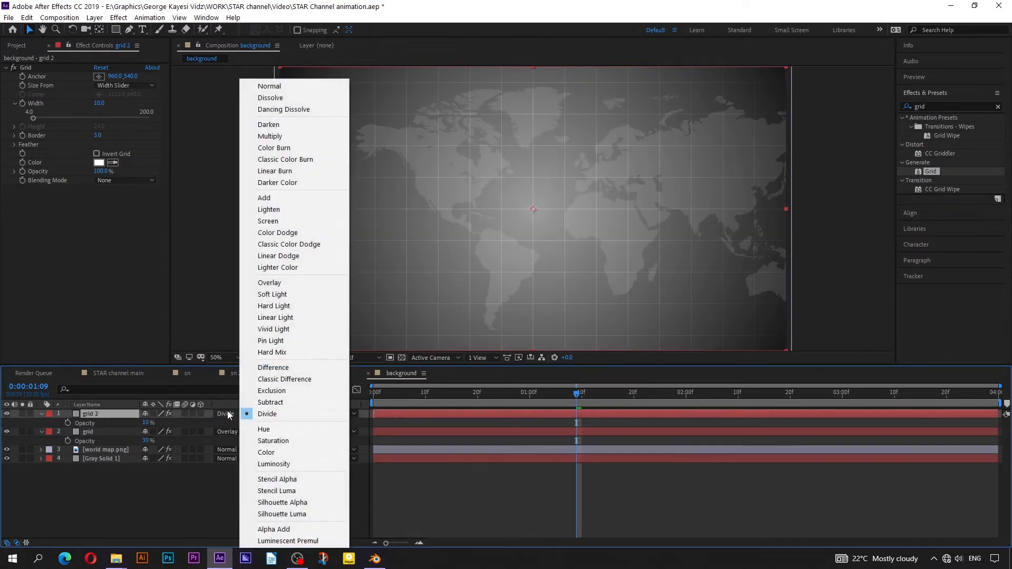
left_click(270, 284)
Step: Preview the background composition from its first frame and save the project
left_click_drag(566, 391, 355, 401)
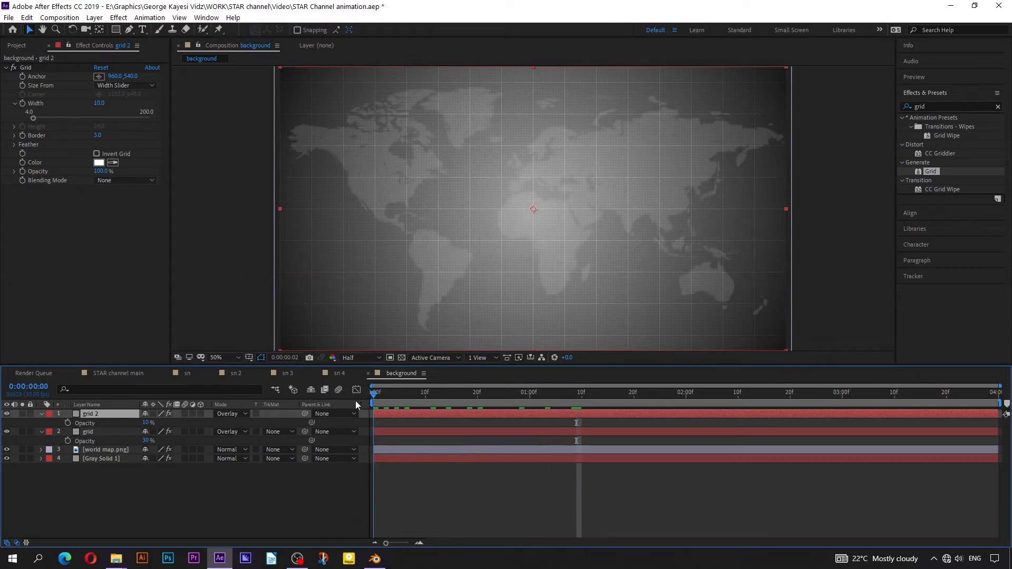
key("space")
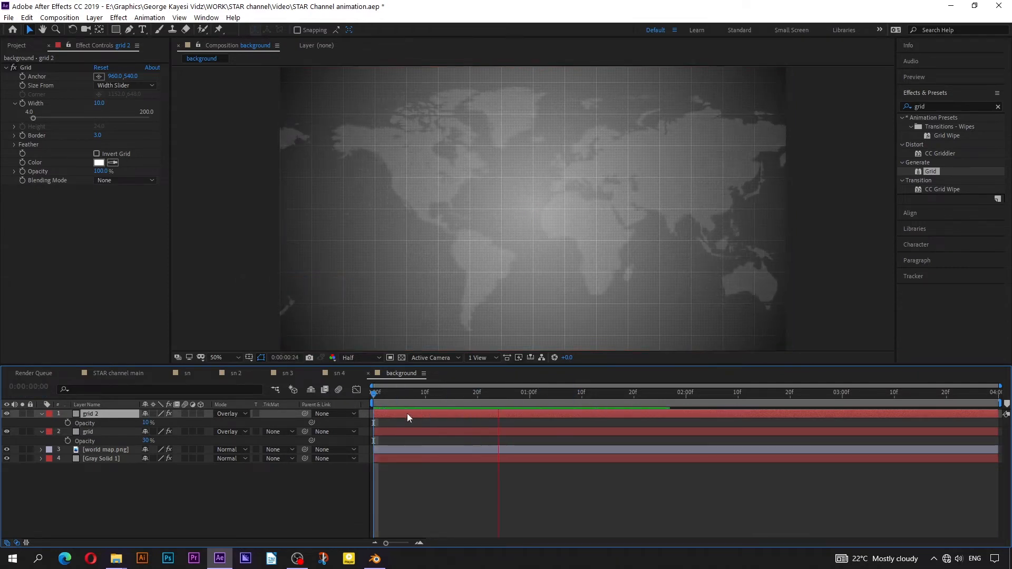
key("ctrl+s")
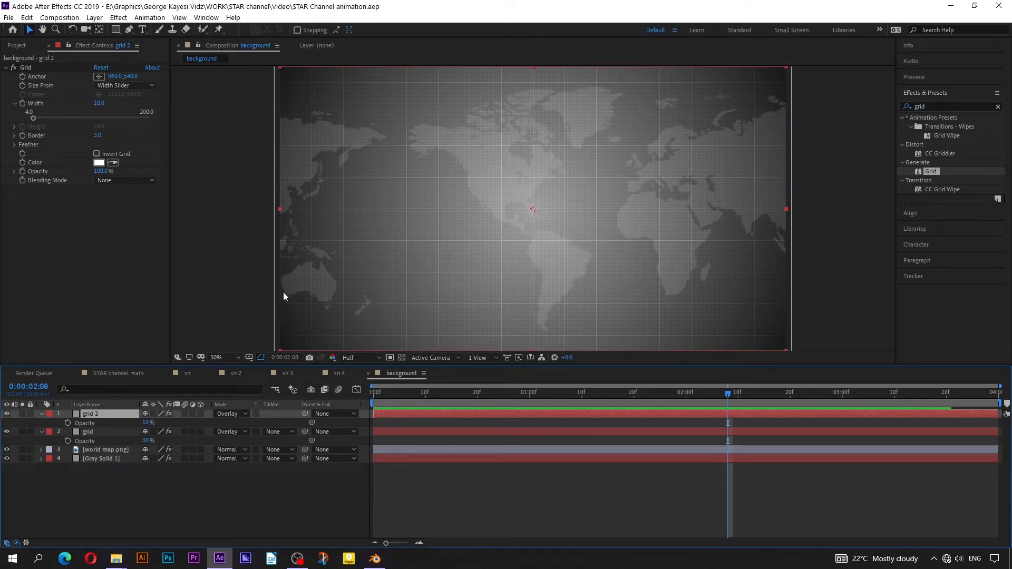
left_click(247, 274)
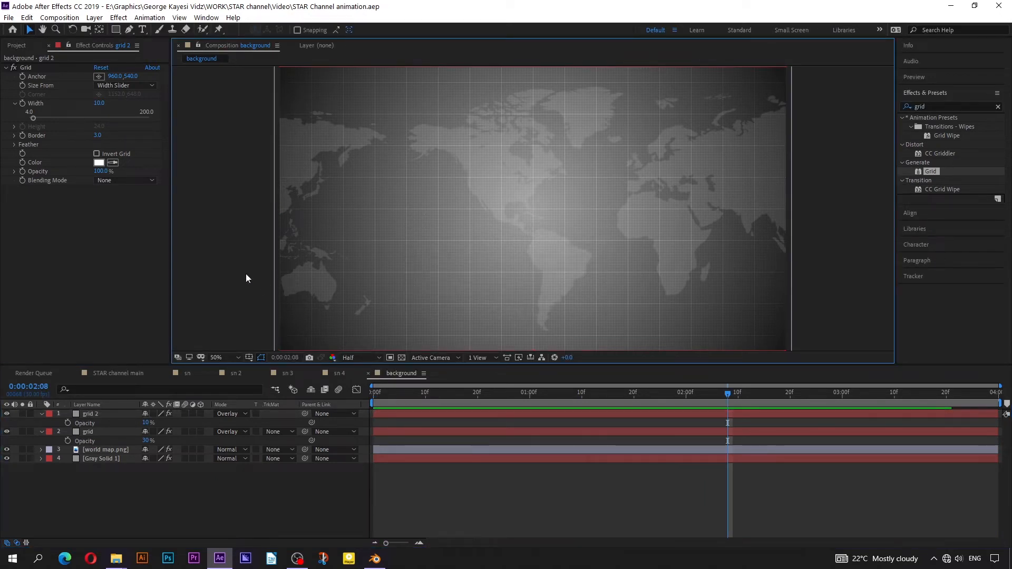
Step: Place the background composition beneath the rendered sequence in sn and scrub through the scene to 0:00:02:27
left_click(188, 374)
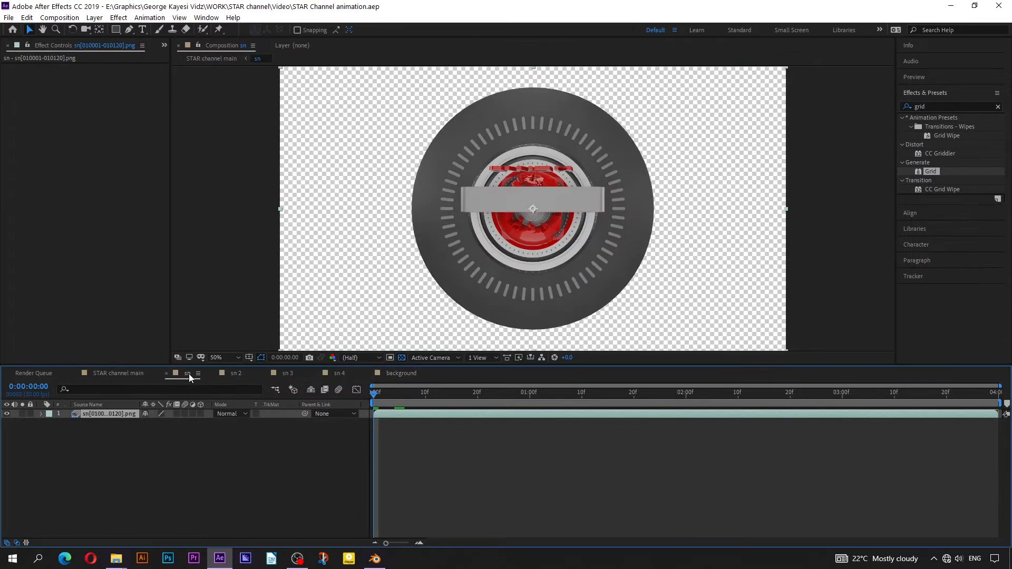
left_click(164, 46)
left_click(176, 58)
left_click_drag(50, 142, 94, 436)
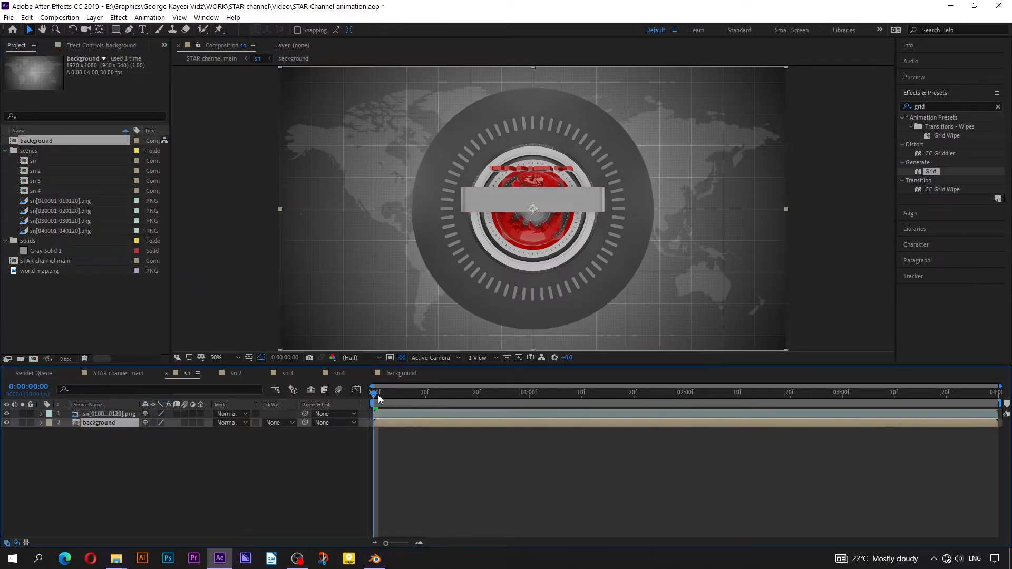
left_click_drag(378, 395, 818, 479)
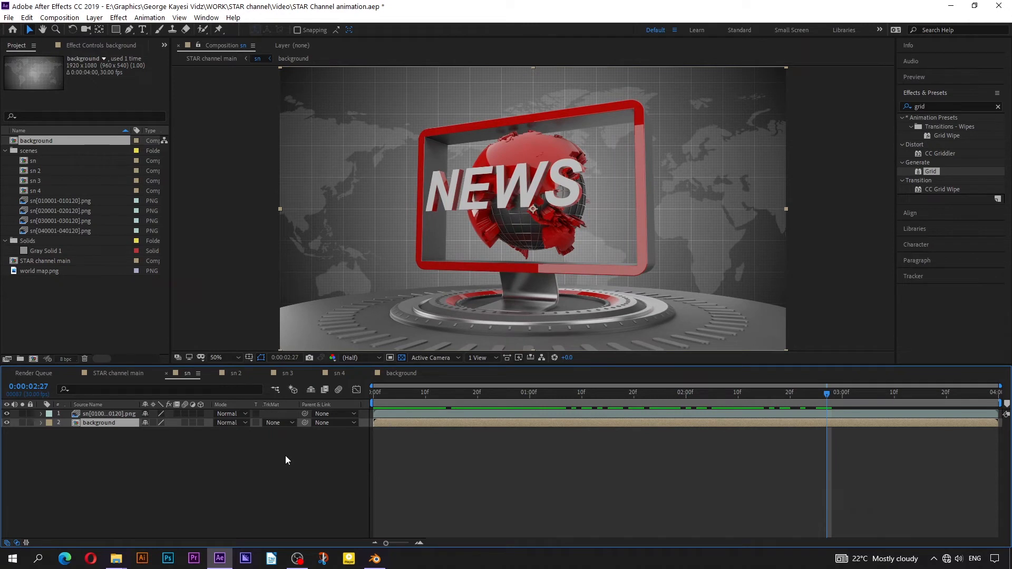
Step: Add the background composition beneath the rendered sequences in sn 2 and sn 3
left_click(236, 374)
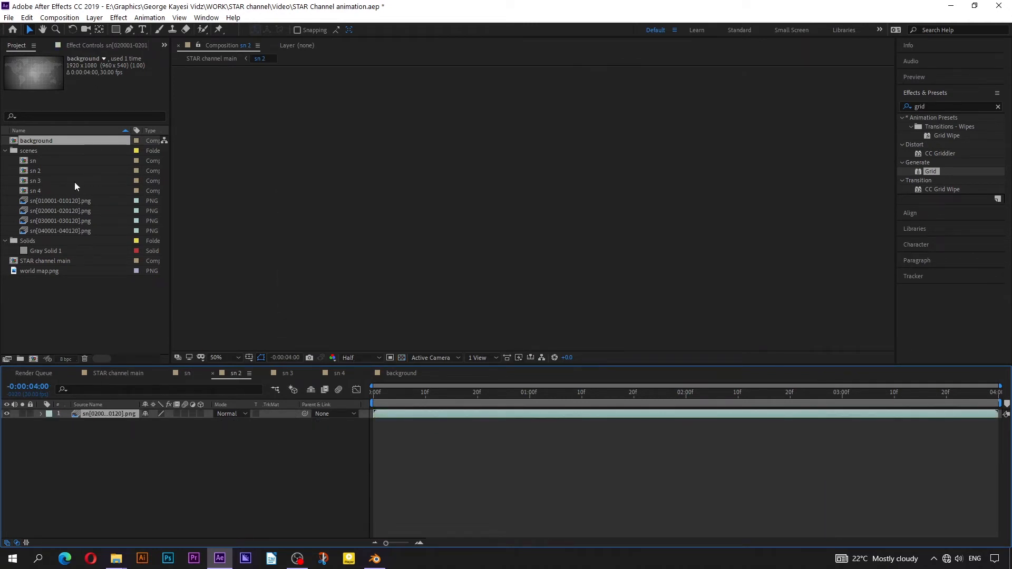
left_click_drag(51, 142, 122, 442)
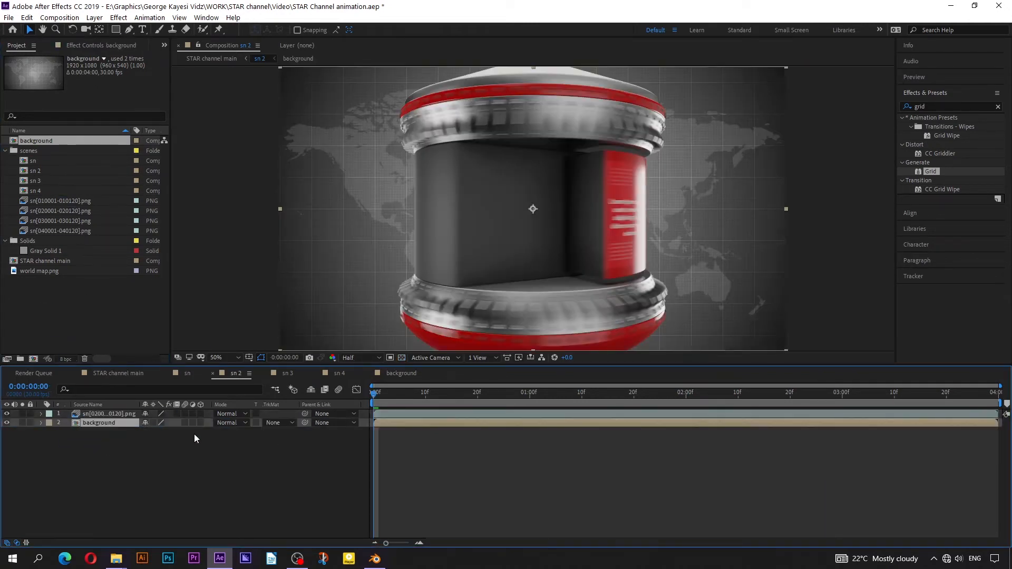
left_click(287, 374)
left_click_drag(63, 146, 98, 437)
Step: Try the background composition beneath the rendered sequence in sn 4, then remove it after a preview
left_click(339, 374)
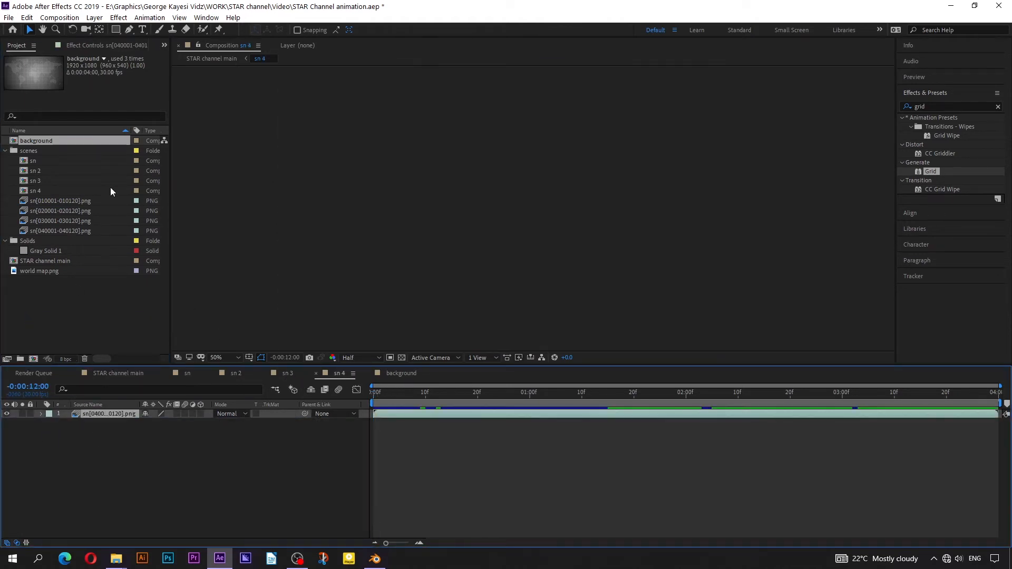
left_click_drag(81, 145, 126, 442)
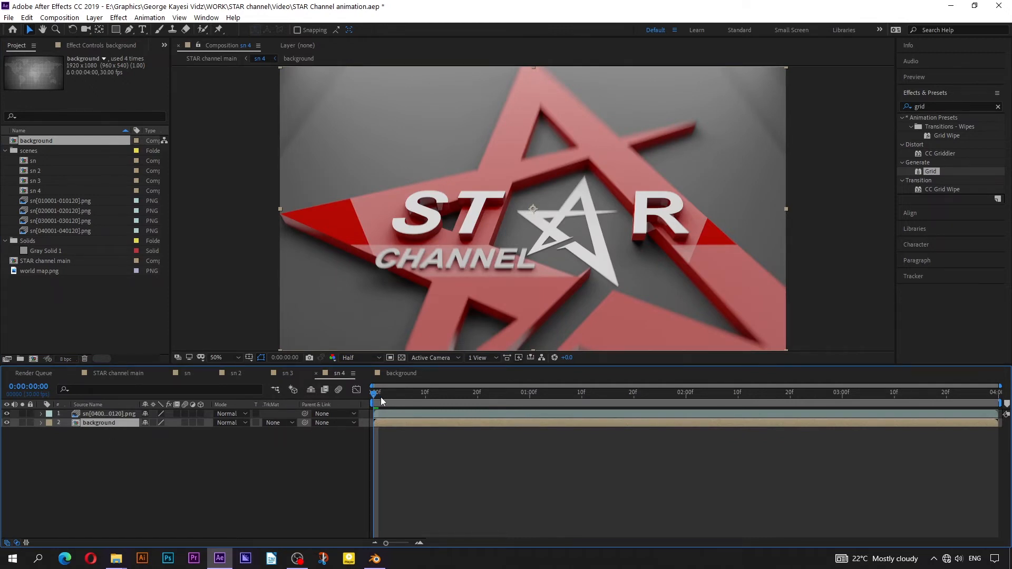
key("space")
key("space")
key("Delete")
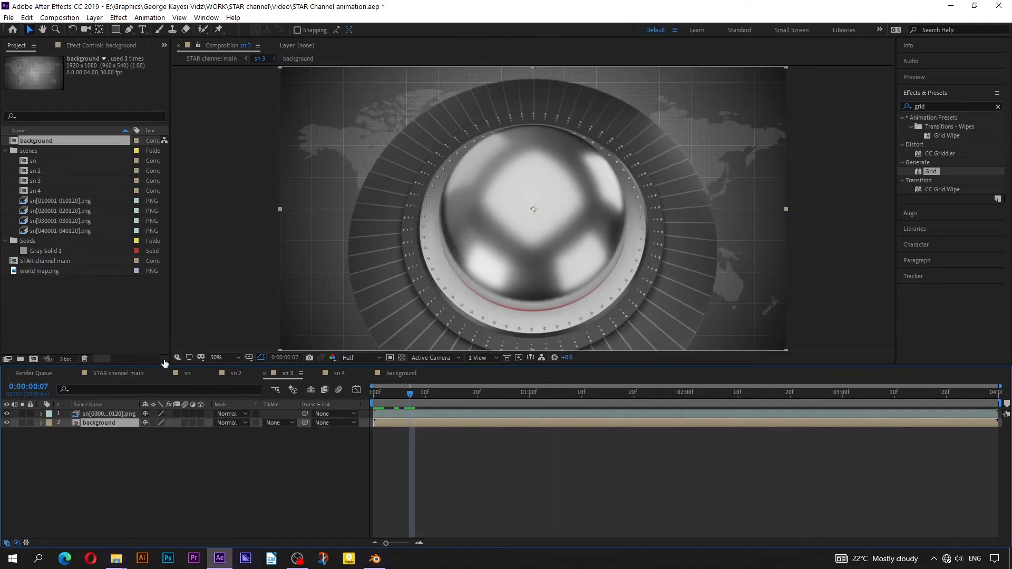
Step: Apply the Brightness & Contrast effect to the rendered image sequence in sn
left_click(186, 378)
left_click(390, 413)
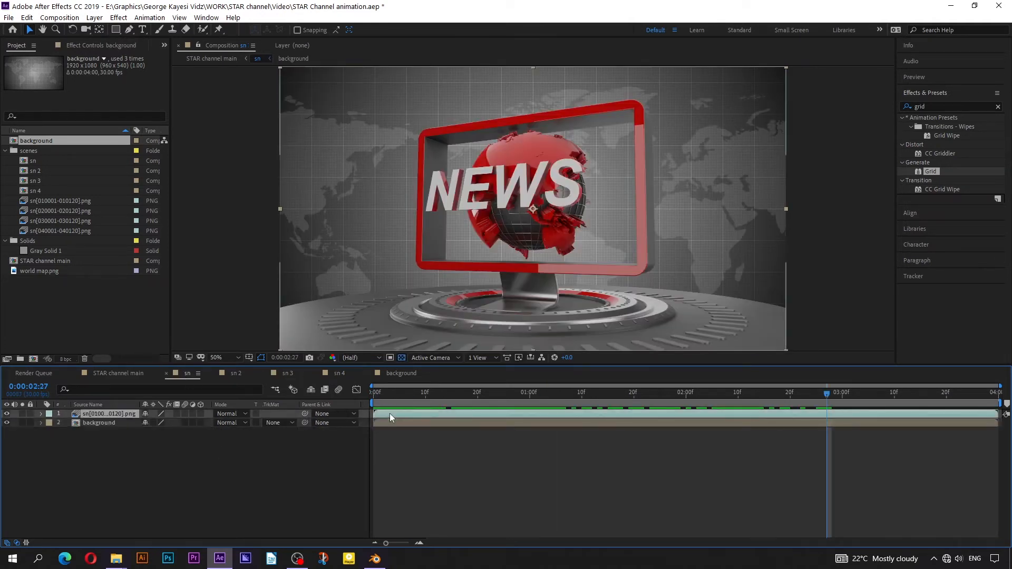
left_click(918, 107)
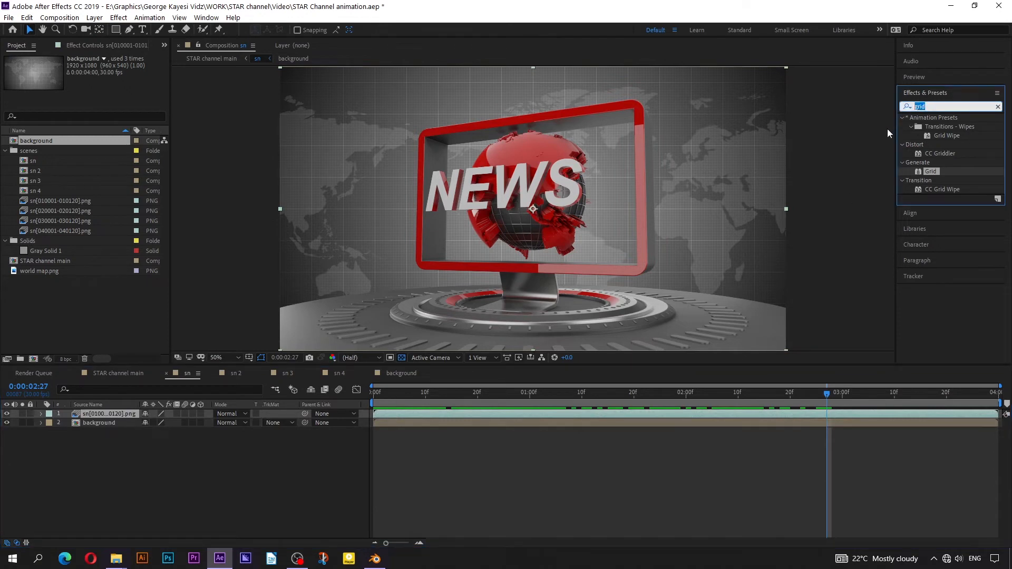
type("brig")
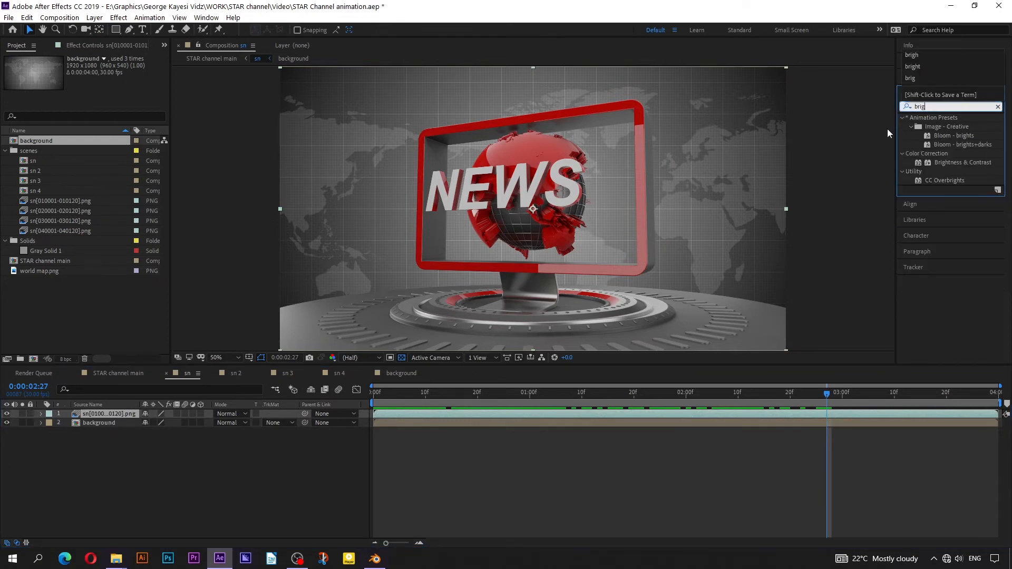
left_click(948, 162)
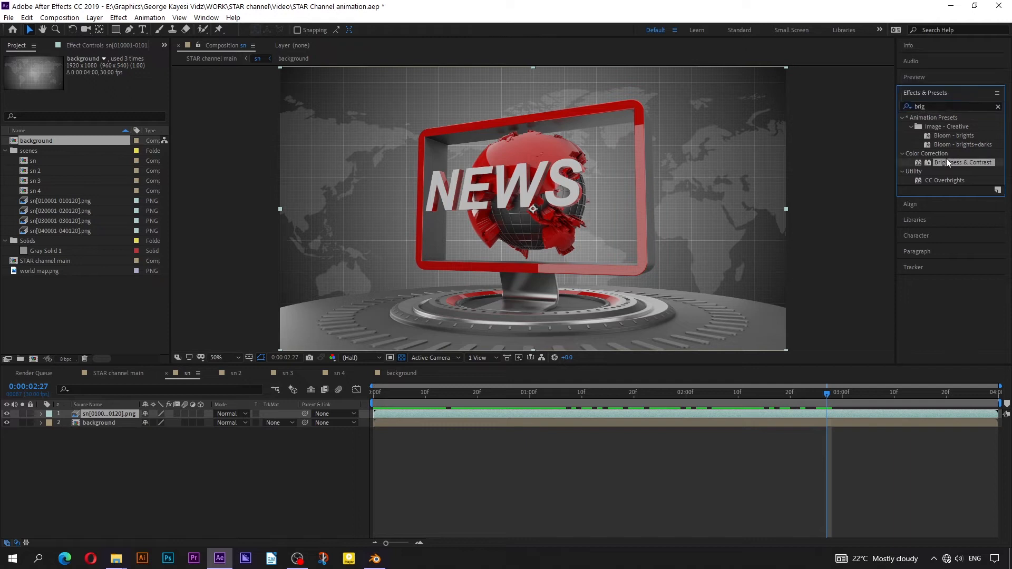
left_click_drag(949, 163, 589, 414)
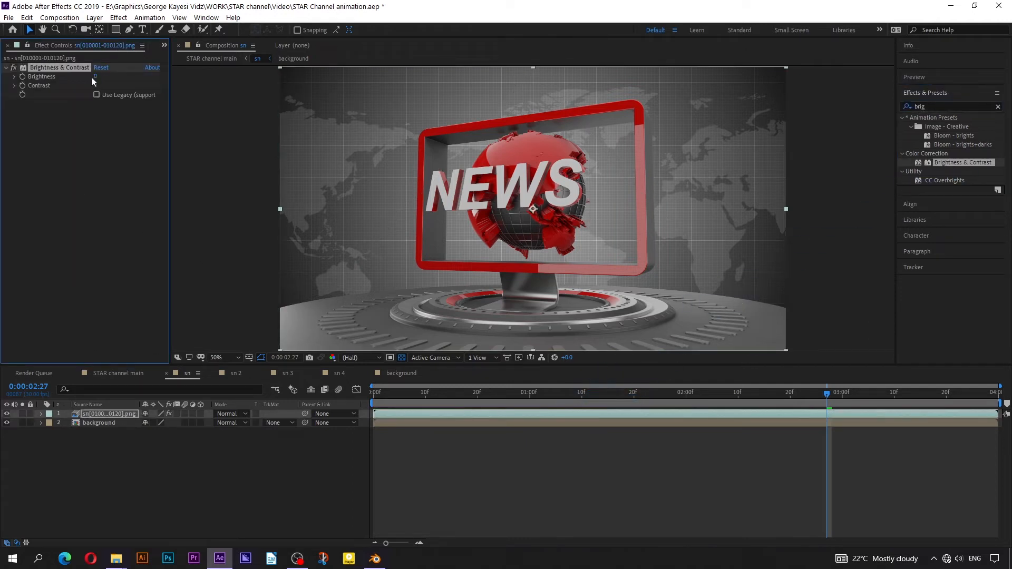
Step: Set the sn sequence's Brightness to 30 and Contrast to 50, and check the look at 0:00:00:29
left_click_drag(95, 77, 96, 79)
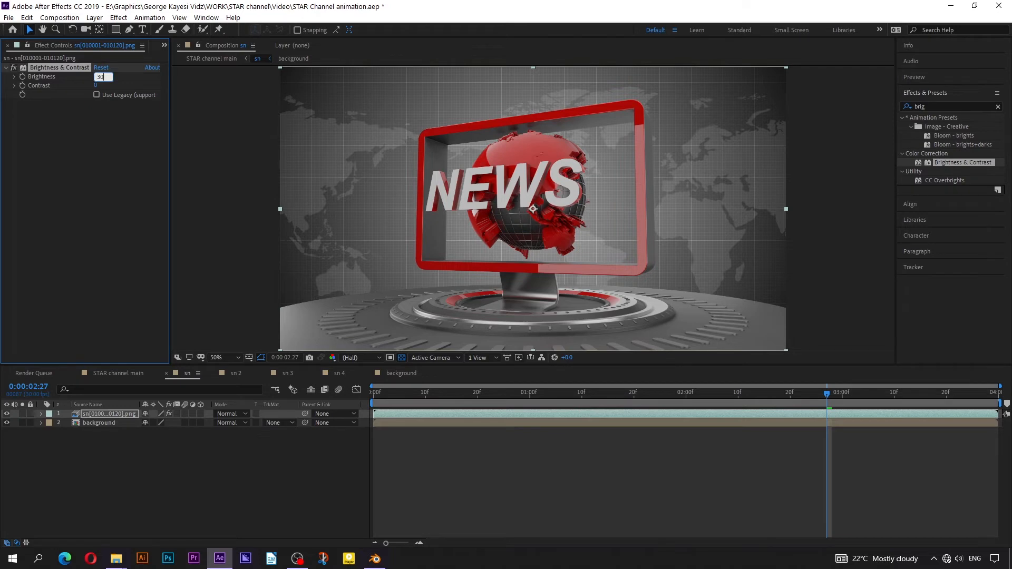
left_click(96, 86)
type("50")
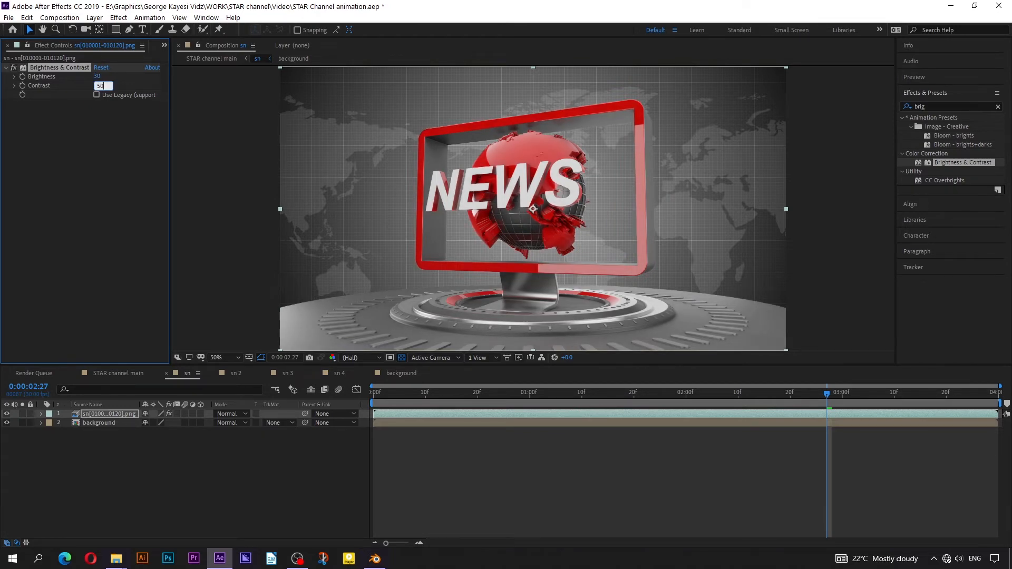
key("Return")
left_click_drag(827, 394, 525, 395)
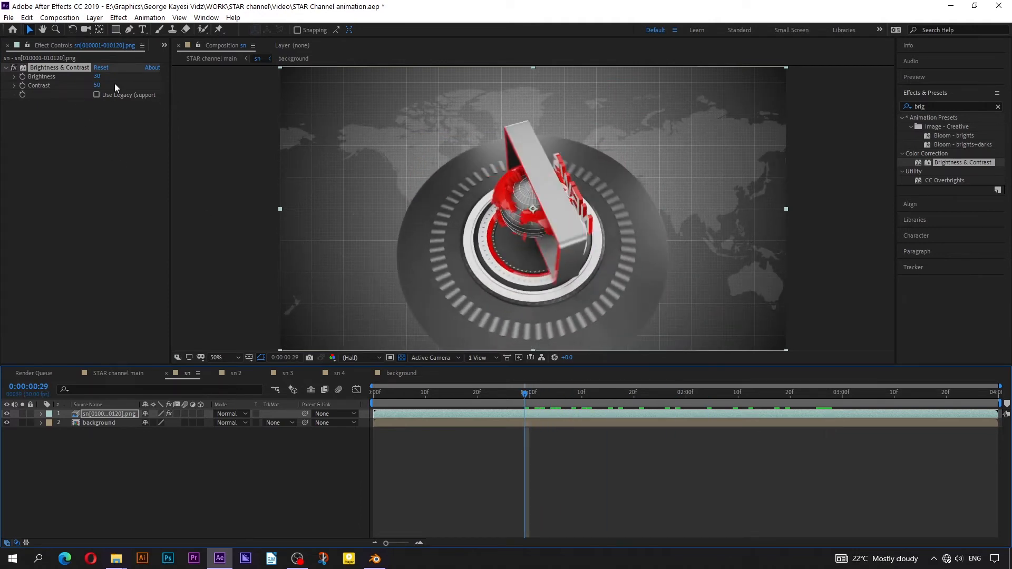
Step: Copy the Brightness & Contrast effect from sn onto the rendered sequences in sn 2 and sn 3
left_click(58, 69)
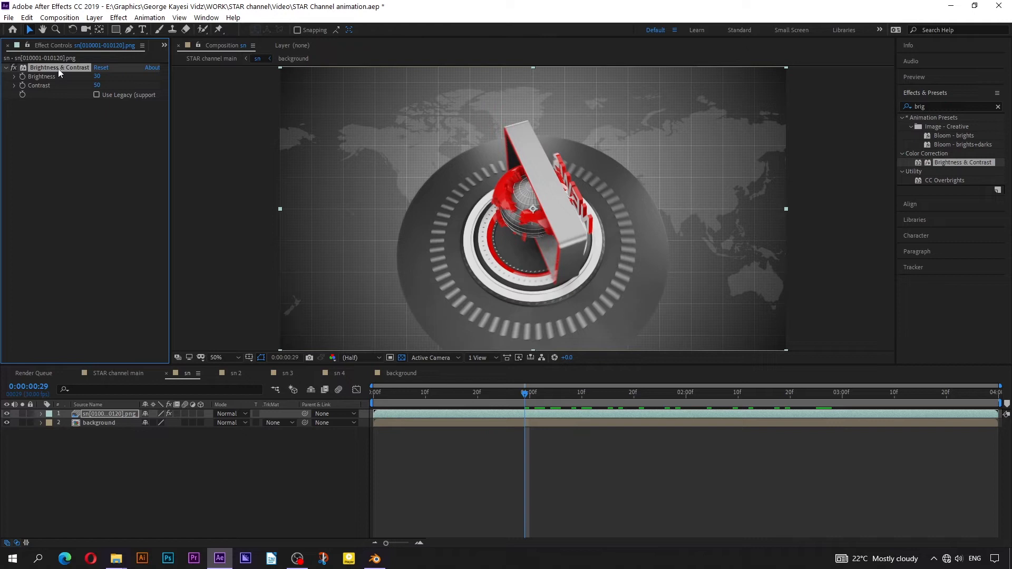
left_click(236, 373)
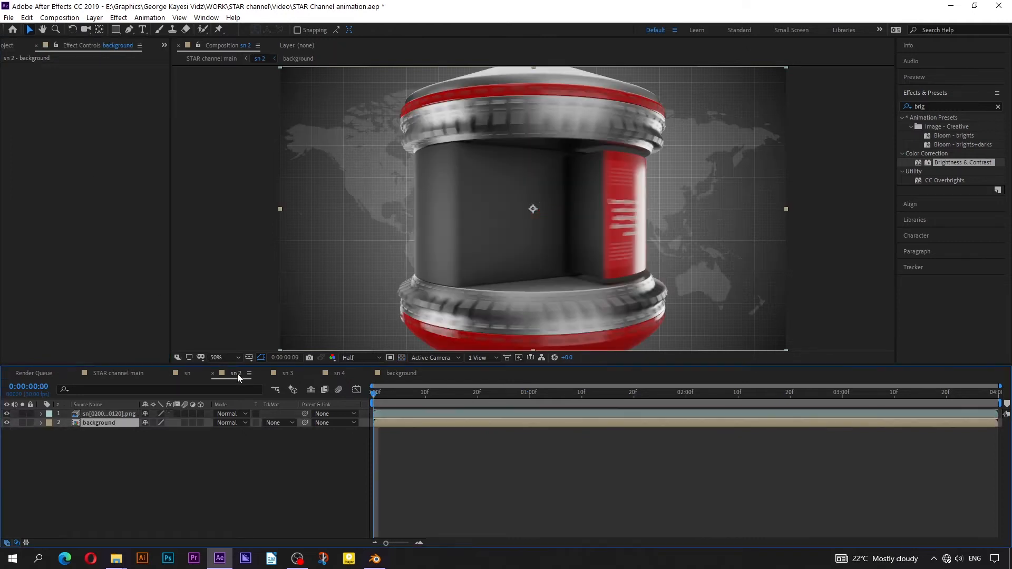
left_click(416, 415)
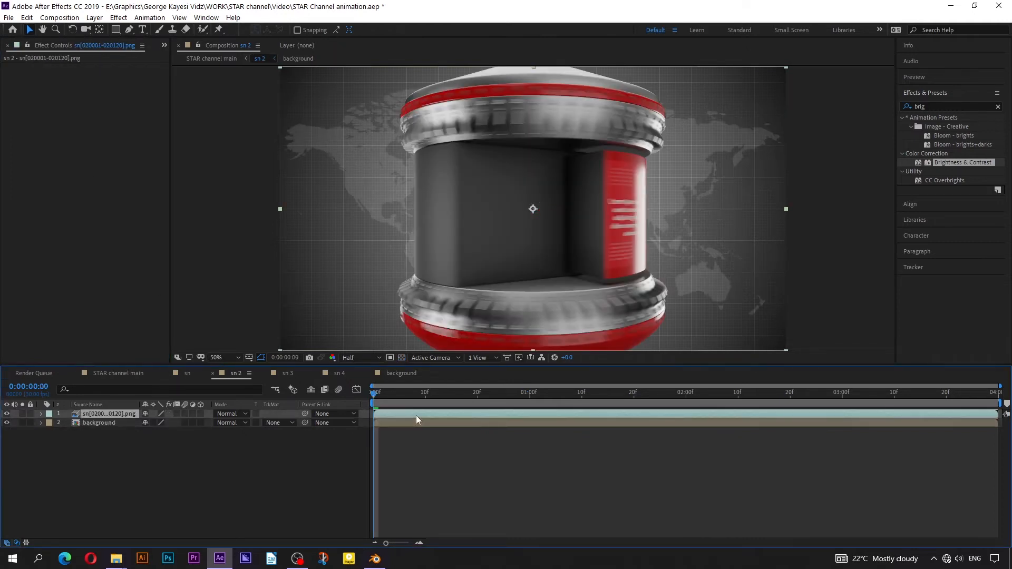
left_click(27, 119)
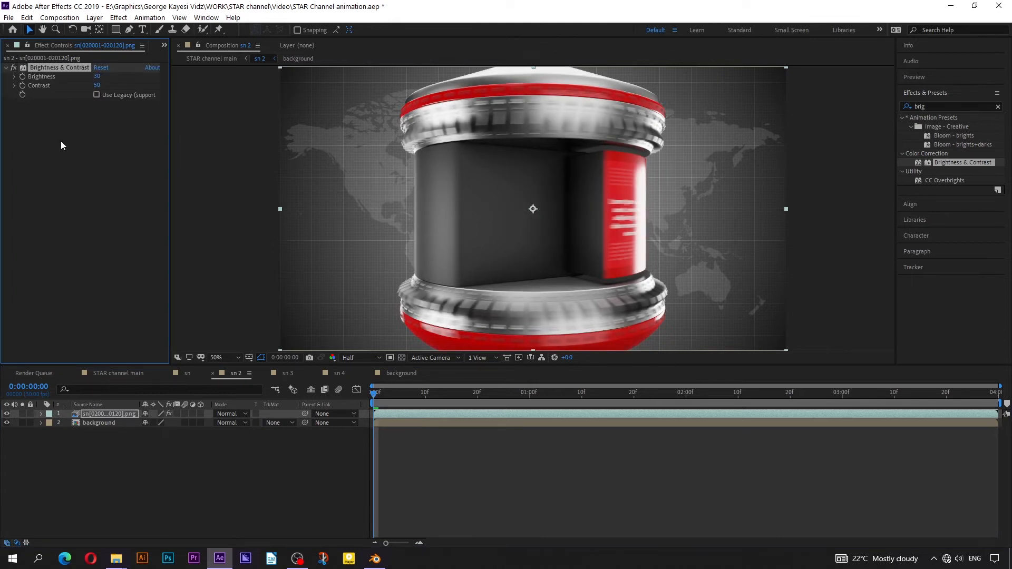
left_click(283, 373)
left_click(400, 417)
left_click(75, 173)
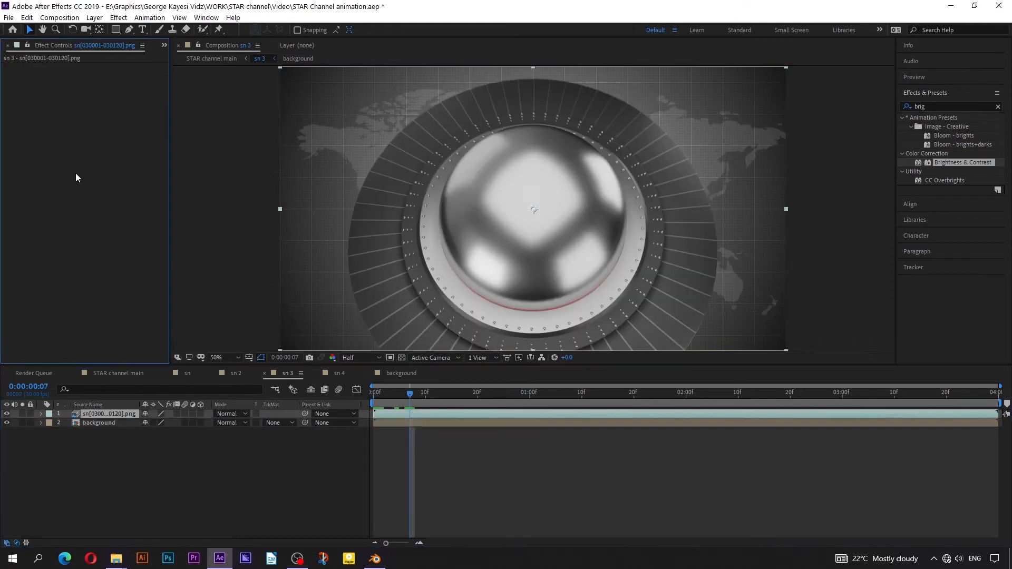
key("ctrl+v")
Step: Paste the Brightness & Contrast effect onto the rendered sequence in sn 4 and check its first frames
left_click(327, 373)
left_click(413, 416)
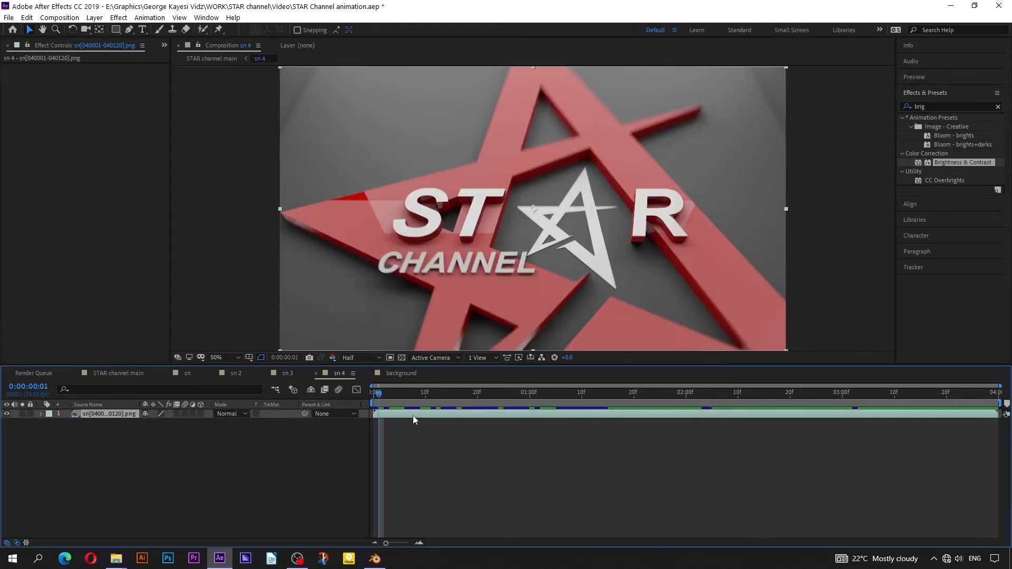
left_click(100, 194)
key("ctrl+v")
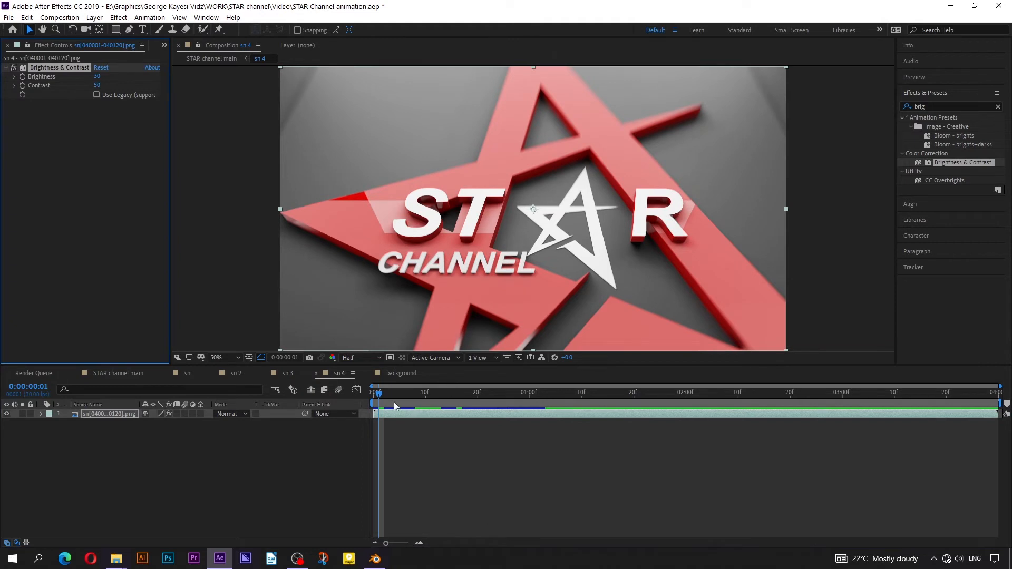
left_click(362, 404)
key("Page_Down")
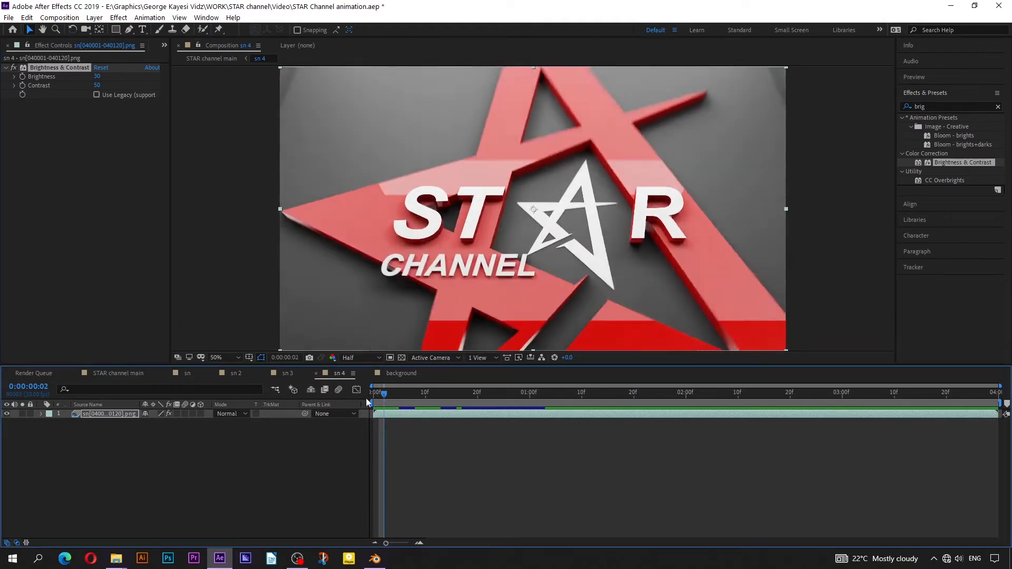
key("Page_Down")
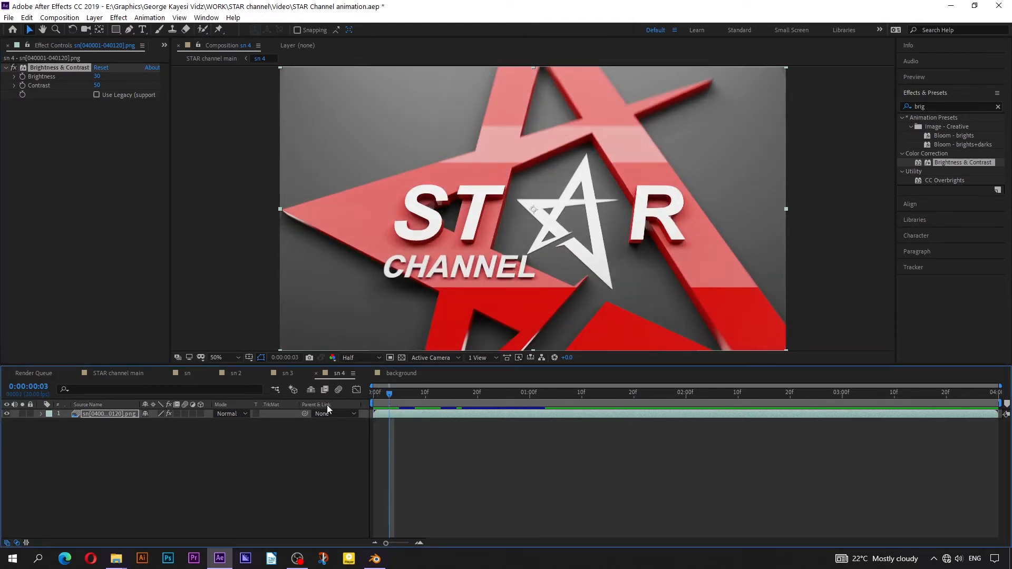
Step: Preview the STAR channel main composition from its start, and scrub back to 0:00:04:13
left_click(114, 374)
left_click_drag(837, 389, 358, 389)
key("space")
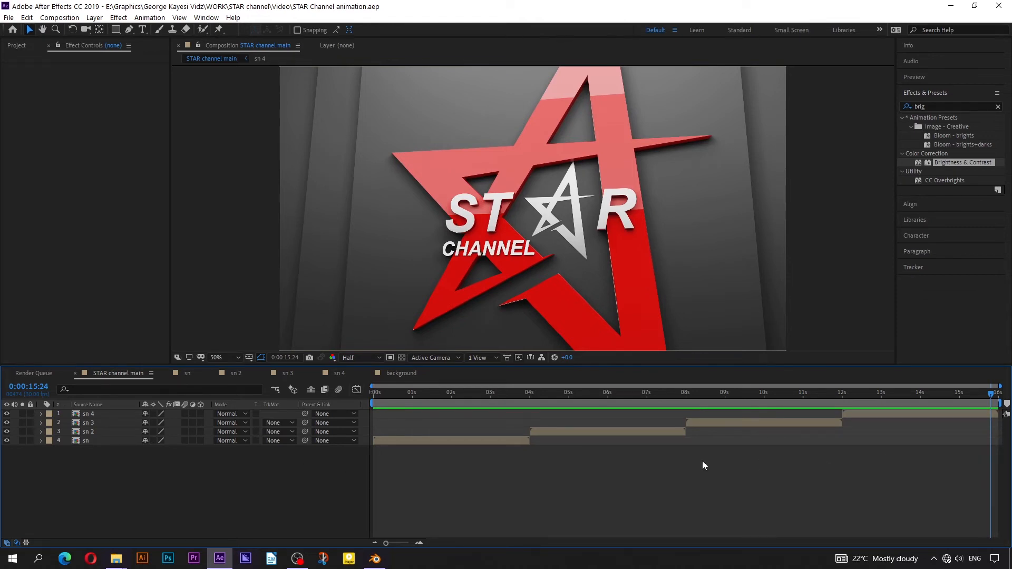
left_click_drag(989, 397, 549, 448)
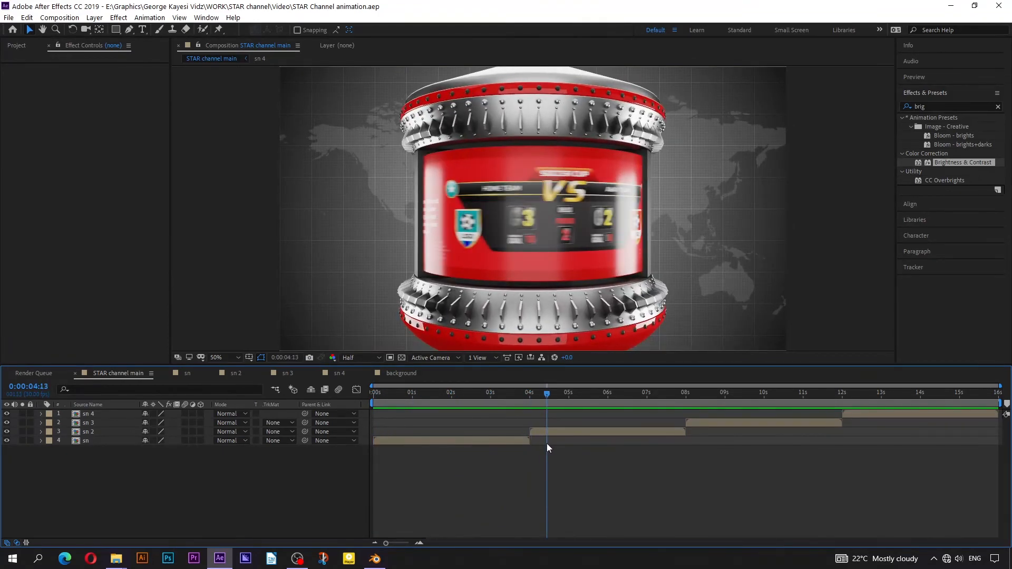
Step: Set the STAR channel main preview resolution to Full and add the composition to the Adobe Media Encoder queue
left_click(369, 359)
left_click(364, 383)
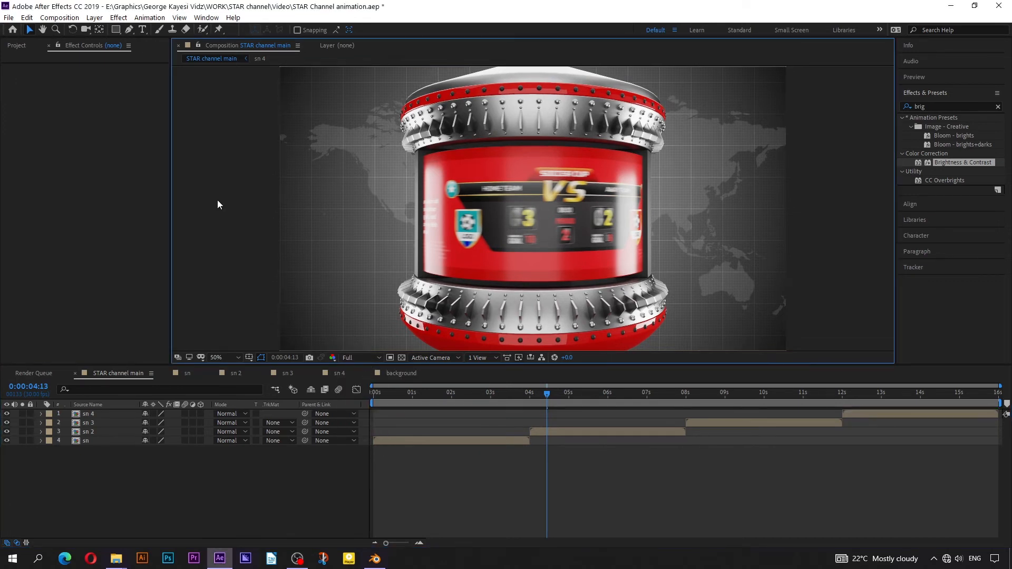
left_click(60, 18)
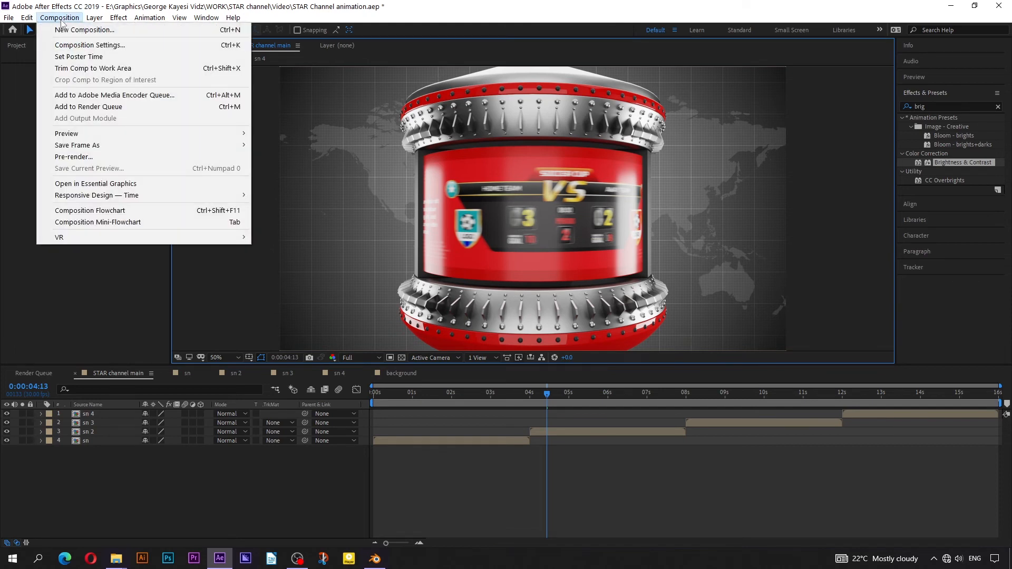
left_click(107, 96)
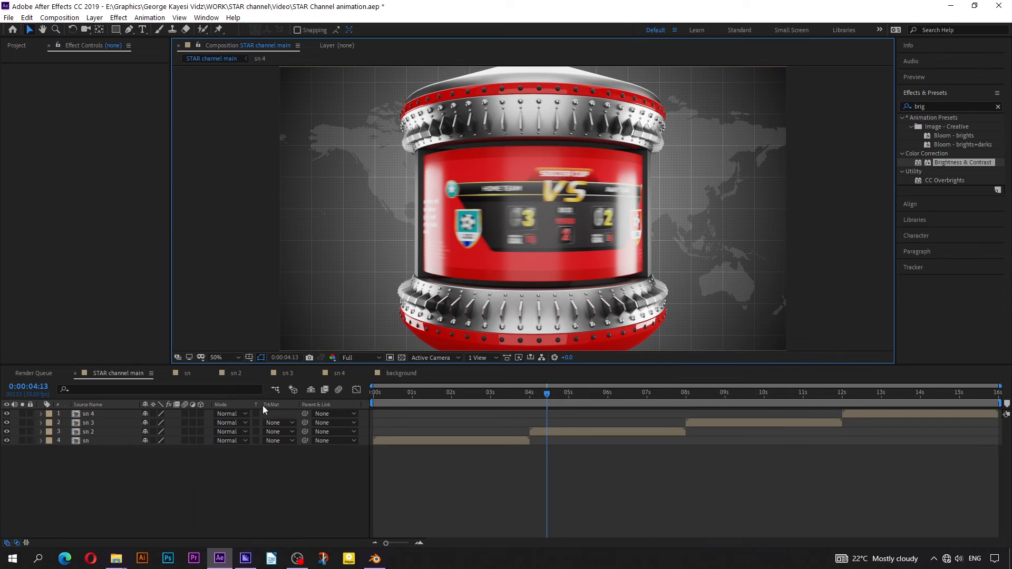
key("ctrl+alt+m")
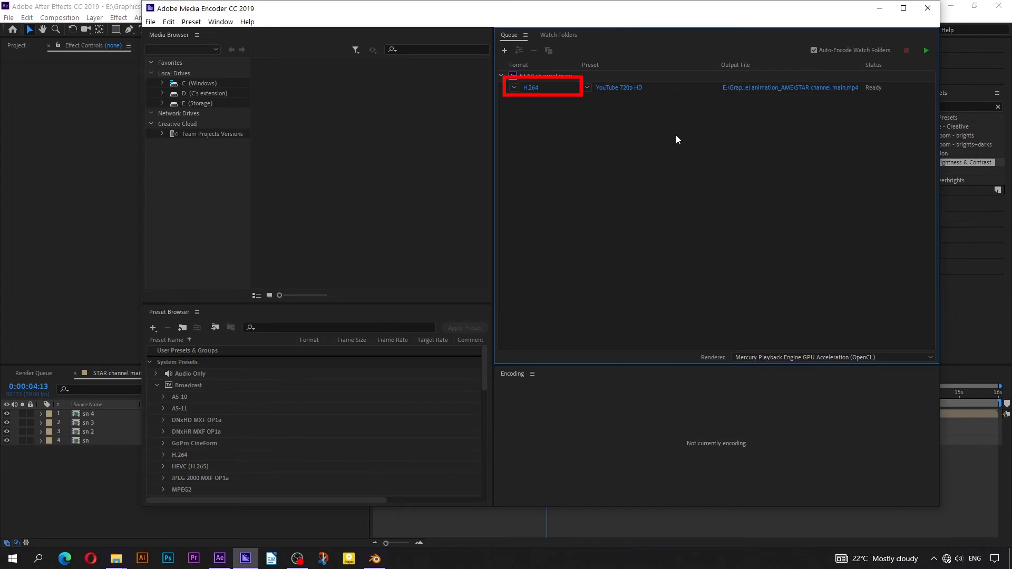
Step: Set the queued H.264 export's preset to YouTube 1080p Full HD and review its video settings
left_click(621, 88)
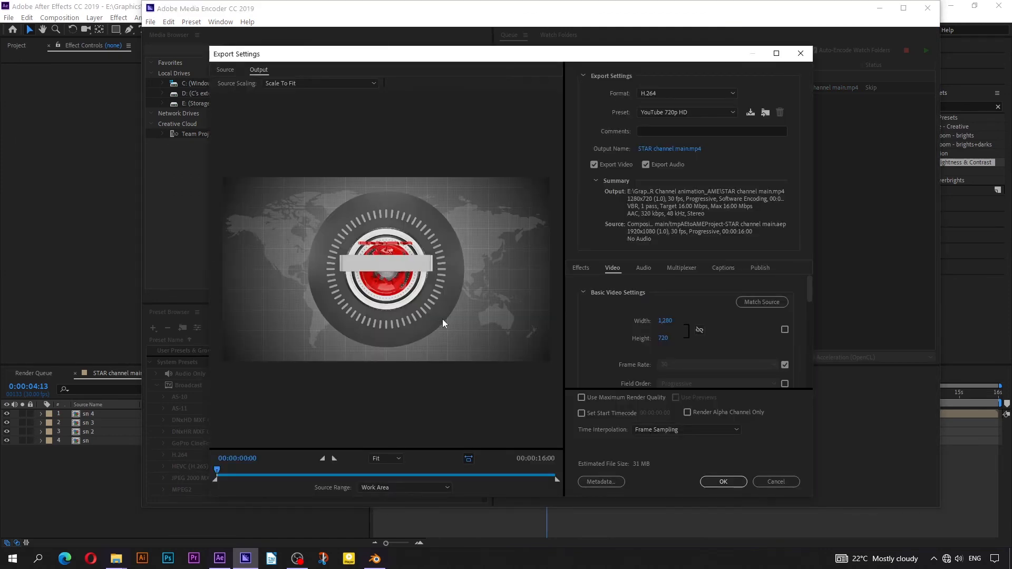
left_click(689, 112)
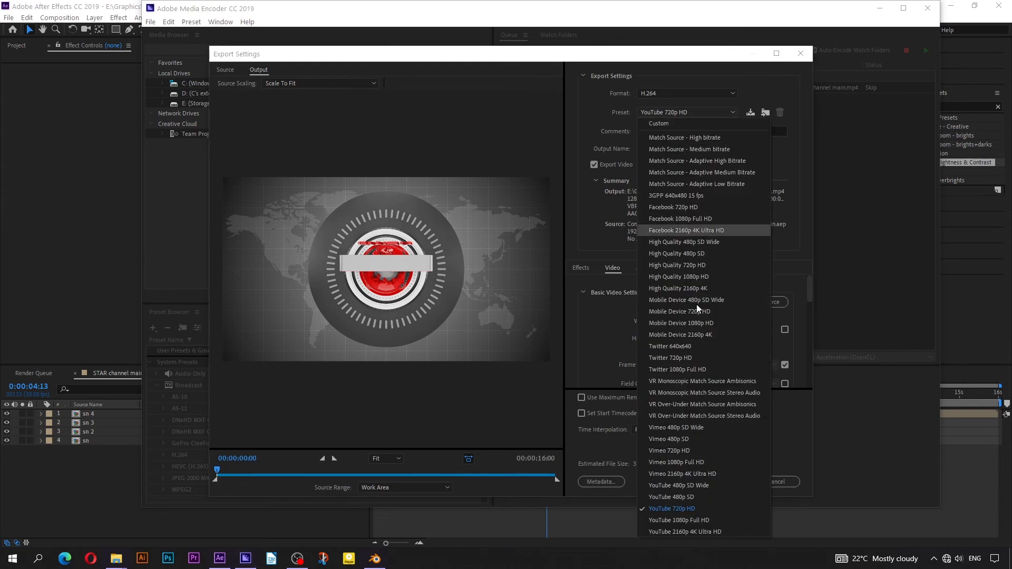
left_click(672, 521)
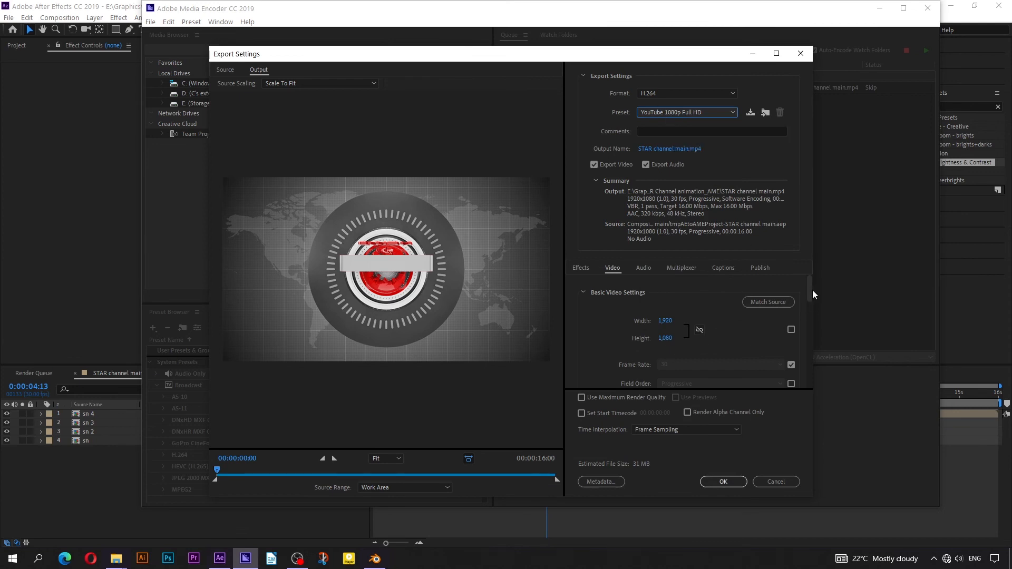
mouse_move(811, 292)
left_mouse_down()
mouse_move(809, 379)
mouse_move(810, 299)
left_mouse_up()
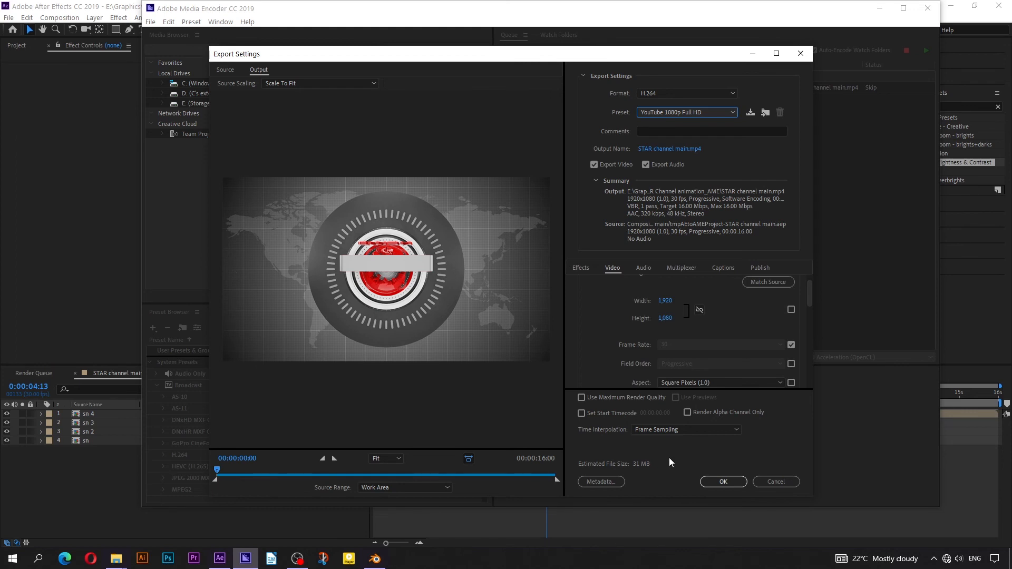
Step: Set the output to STAR channel main.mp4 in the STAR channel Video folder and start encoding the queue
left_click(661, 151)
left_click(346, 91)
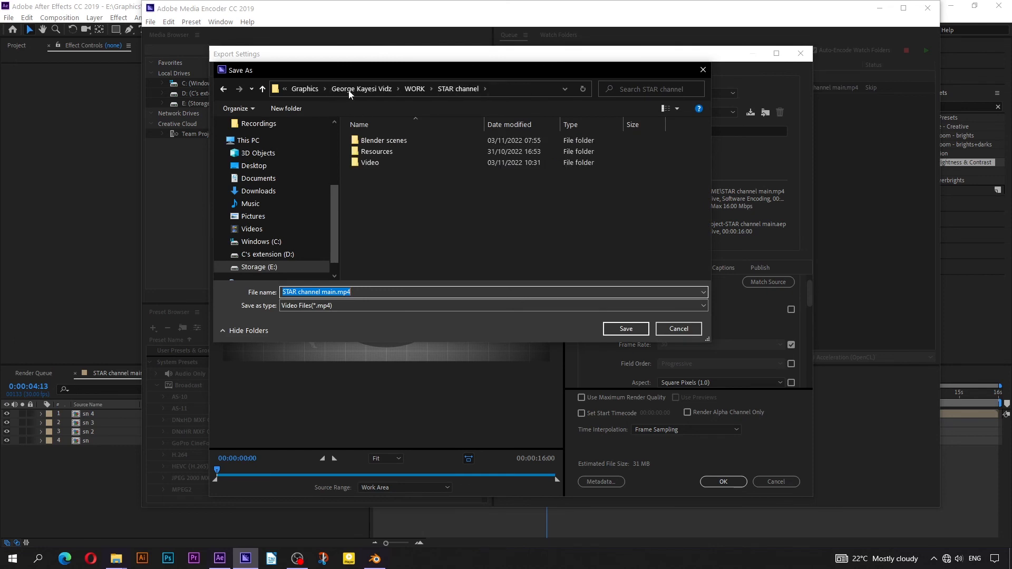
double_click(410, 162)
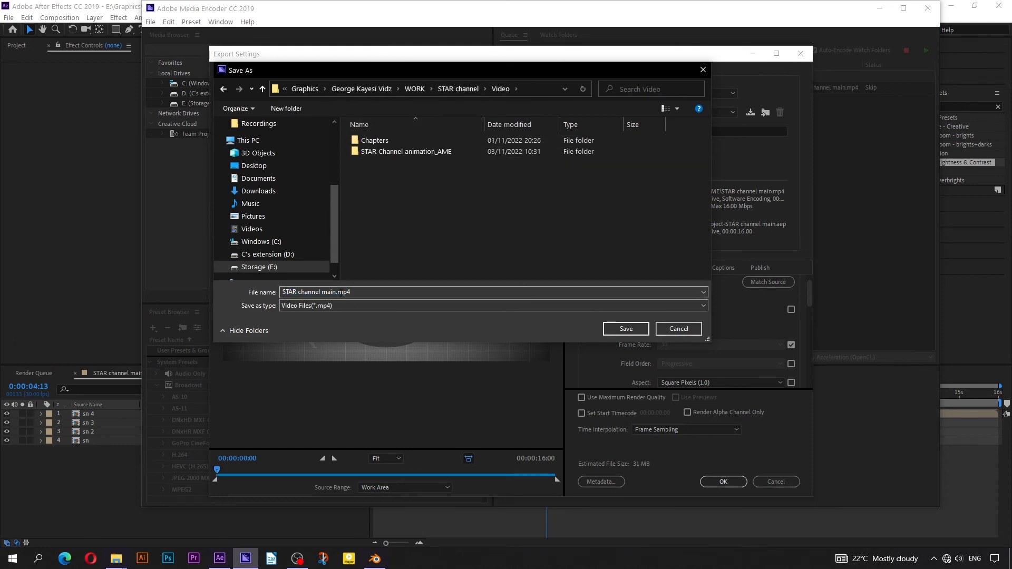
left_click(613, 328)
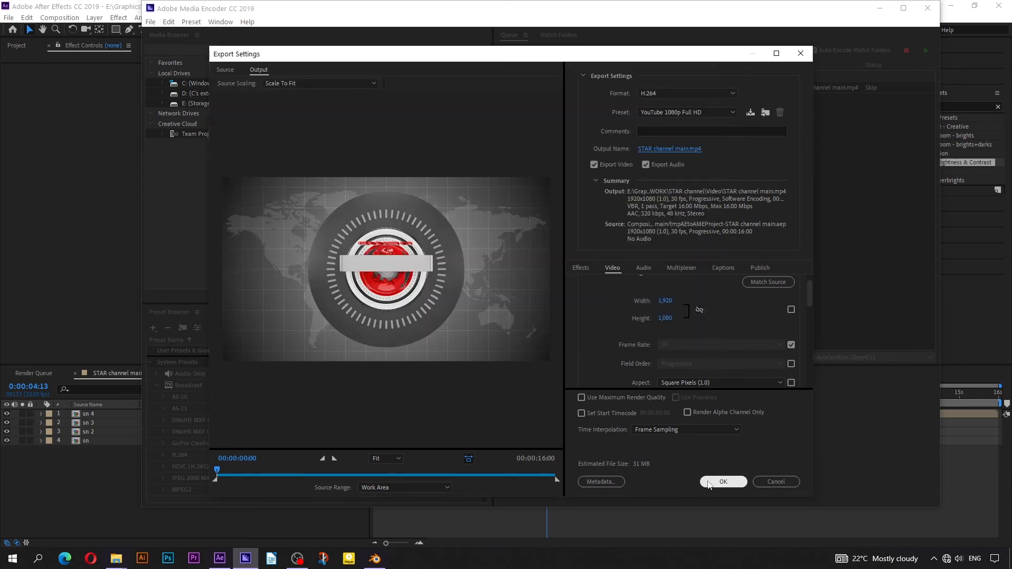
left_click(733, 482)
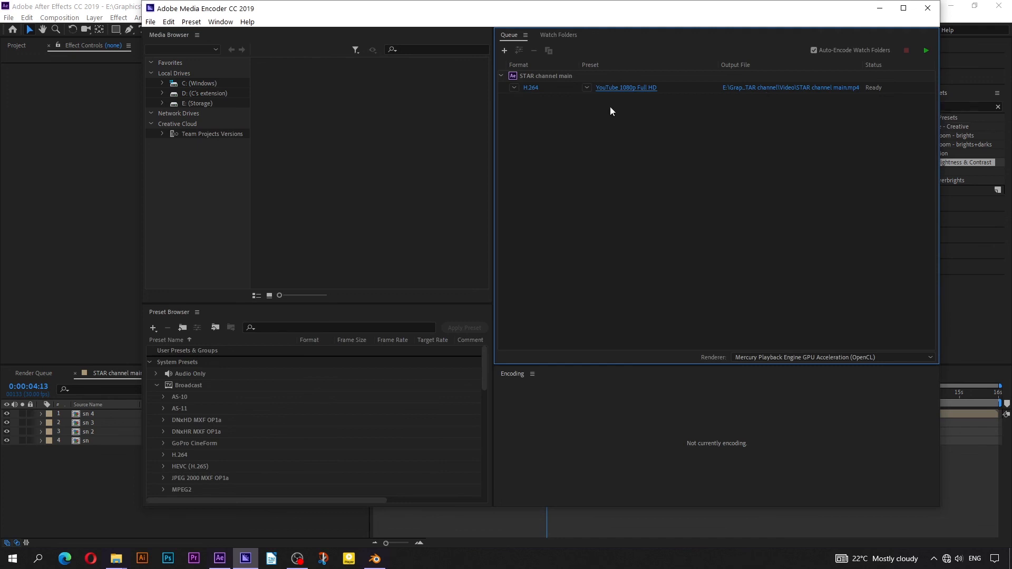
left_click(926, 50)
Step: Return to After Effects and save the STAR Channel animation project
left_click(879, 8)
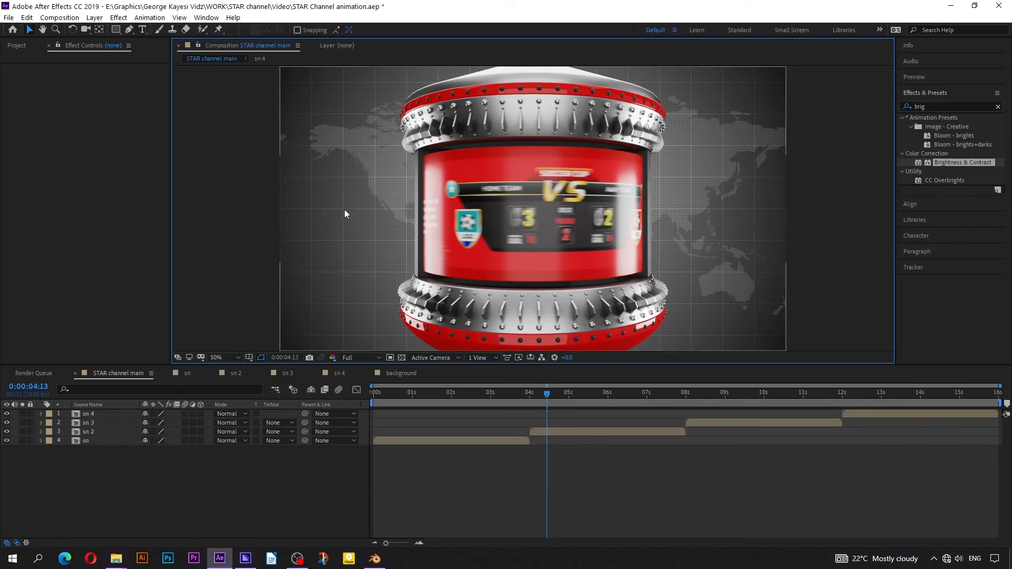
left_click(9, 18)
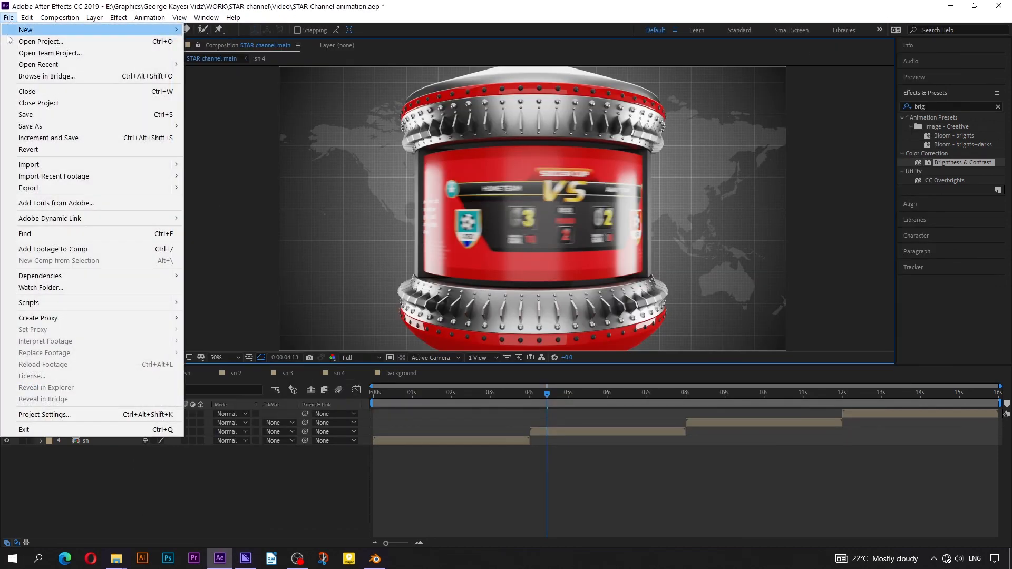
left_click(24, 114)
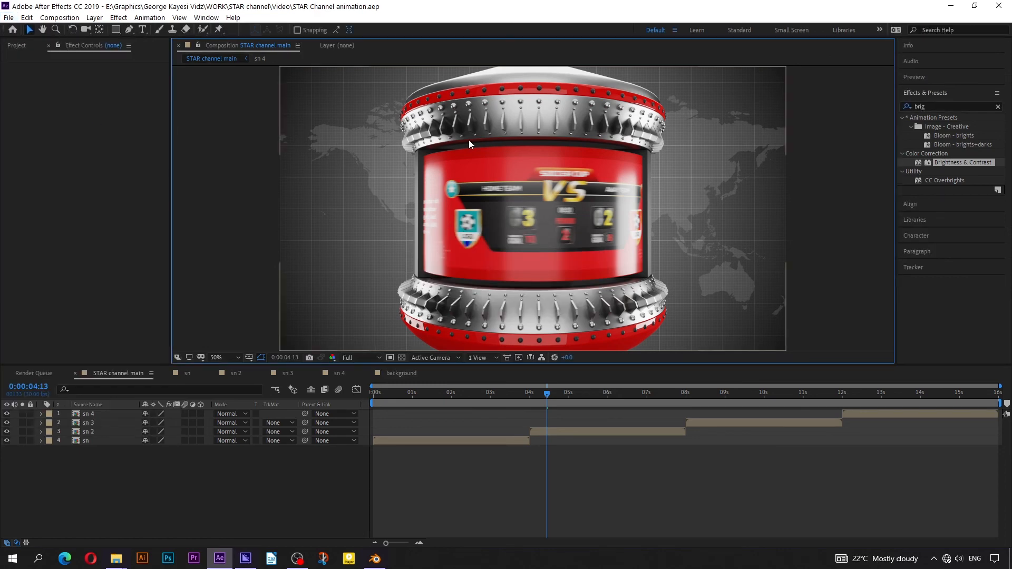